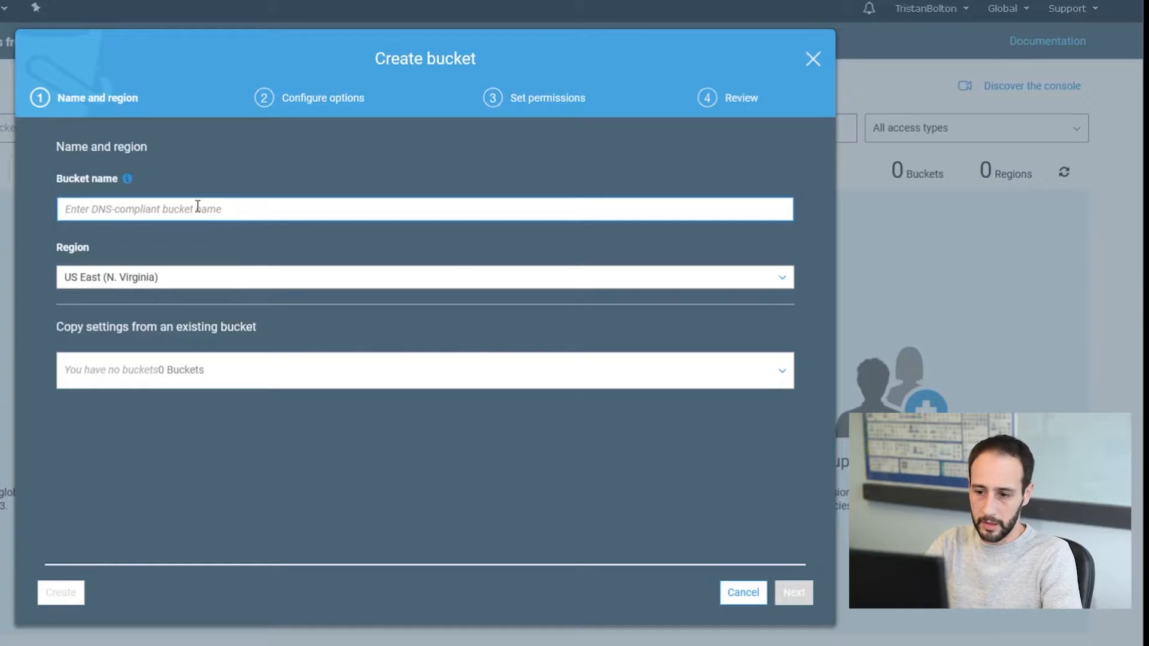
Step: Name the new bucket tristandemobackup and turn on versioning to keep all versions of an object
text(tristandemobackup)
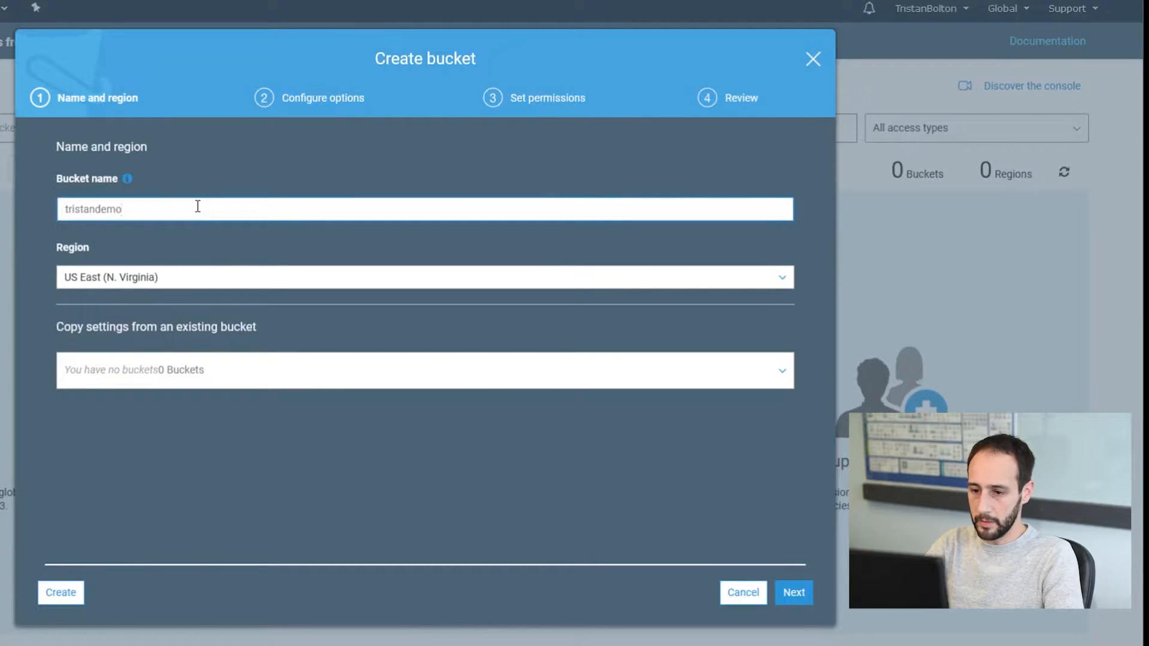
click(799, 593)
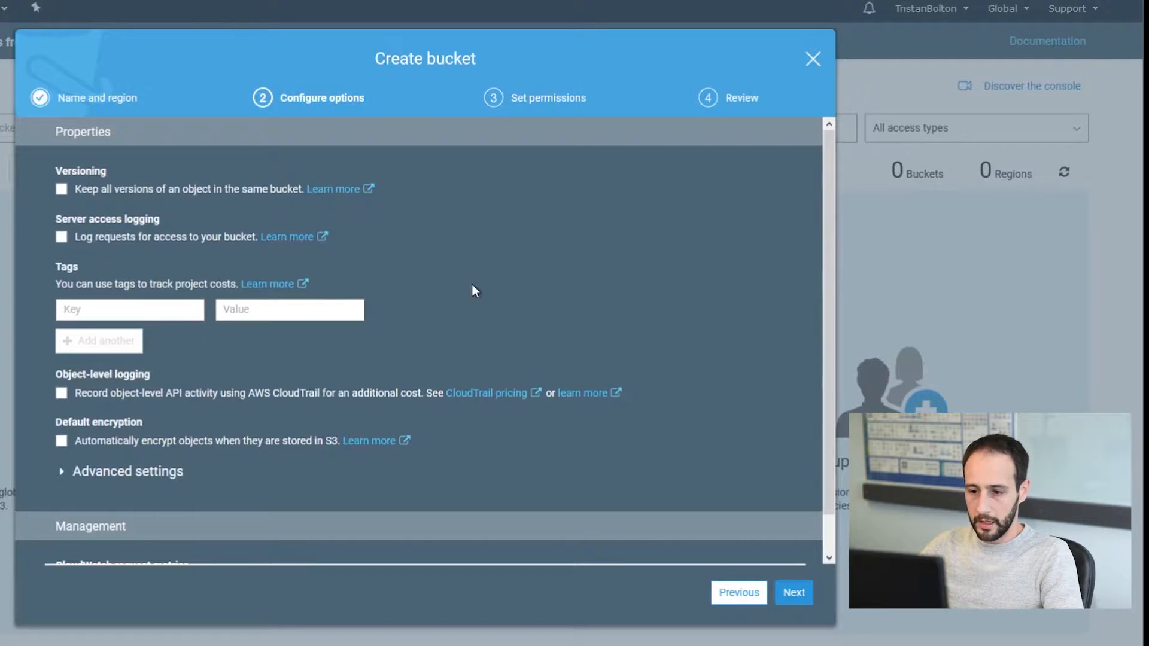
click(61, 189)
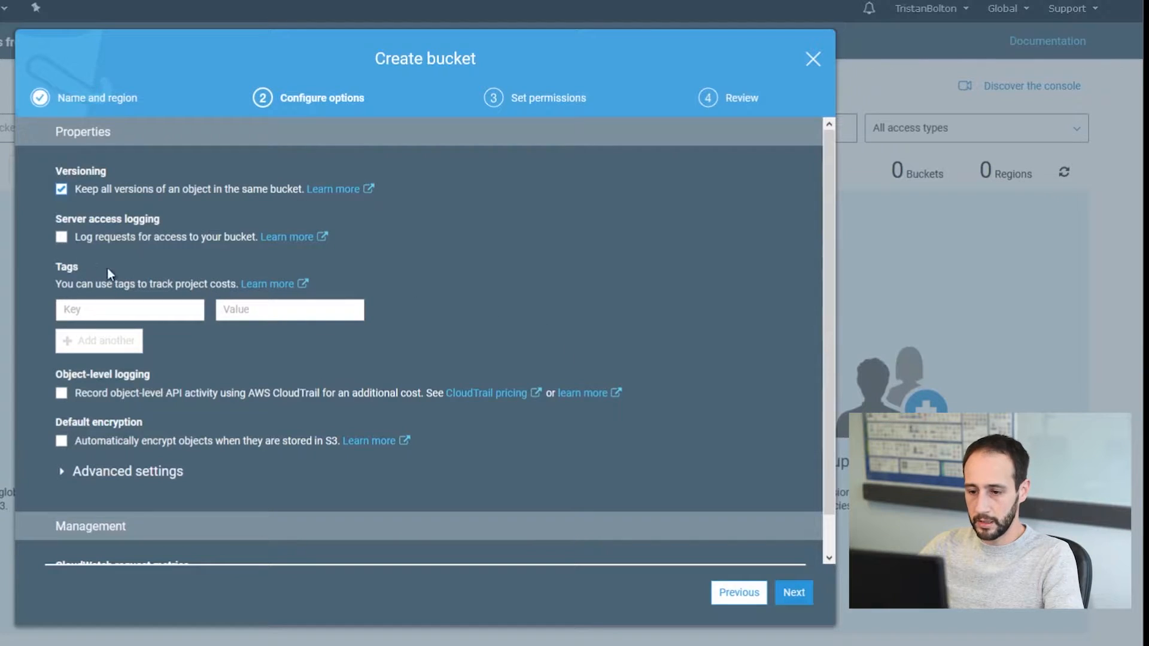
Step: Turn on AES-256 default encryption and create the bucket with all public access blocked
scroll(112, 396, down, 1)
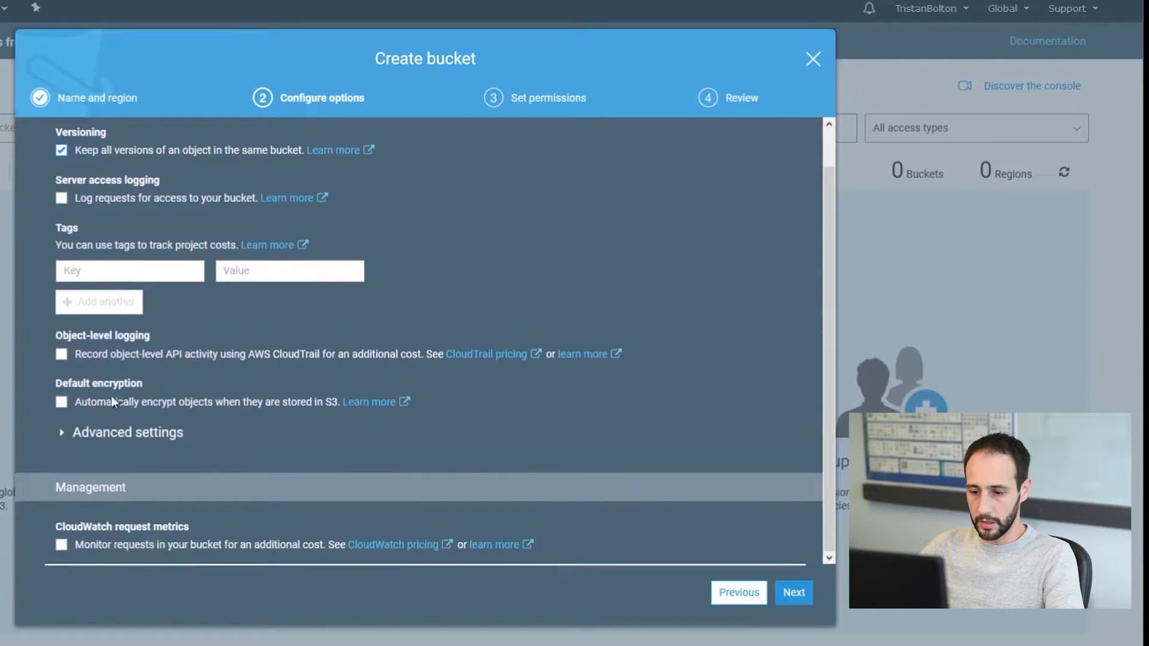
click(68, 402)
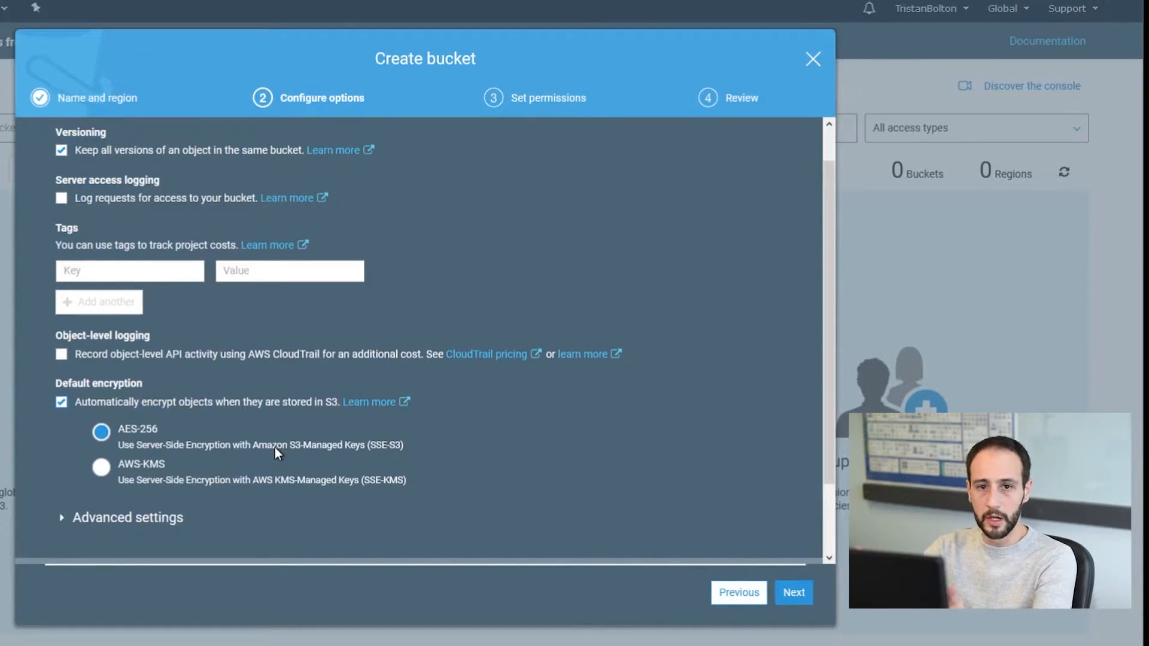
scroll(547, 531, down, 1)
scroll(547, 531, down, 2)
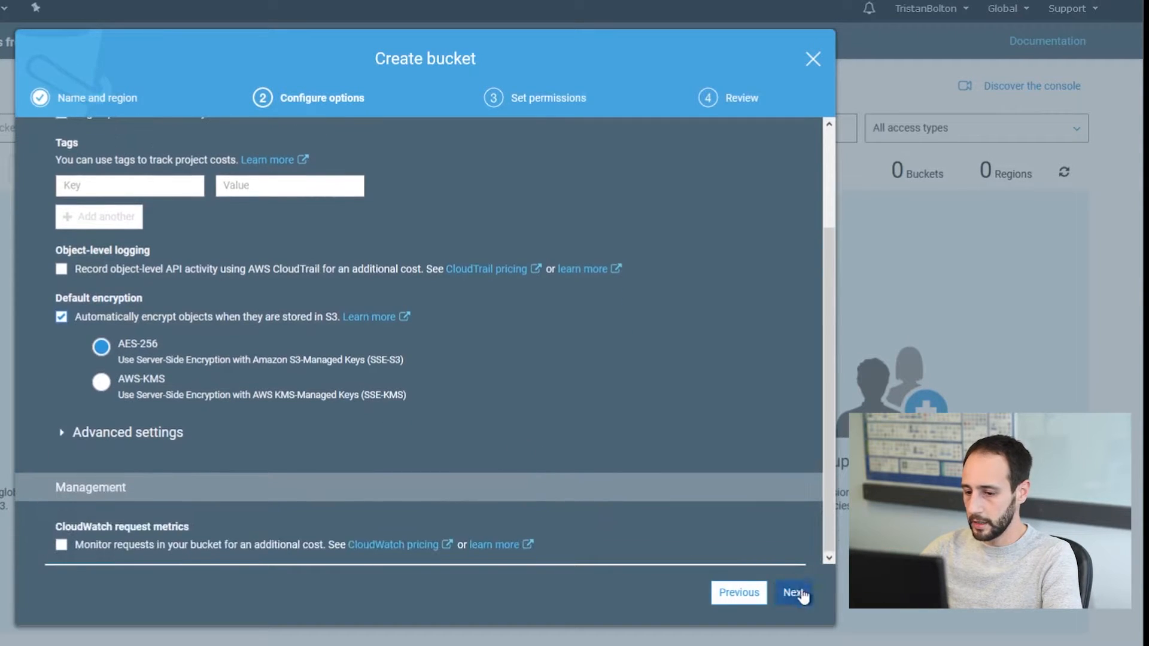
click(793, 593)
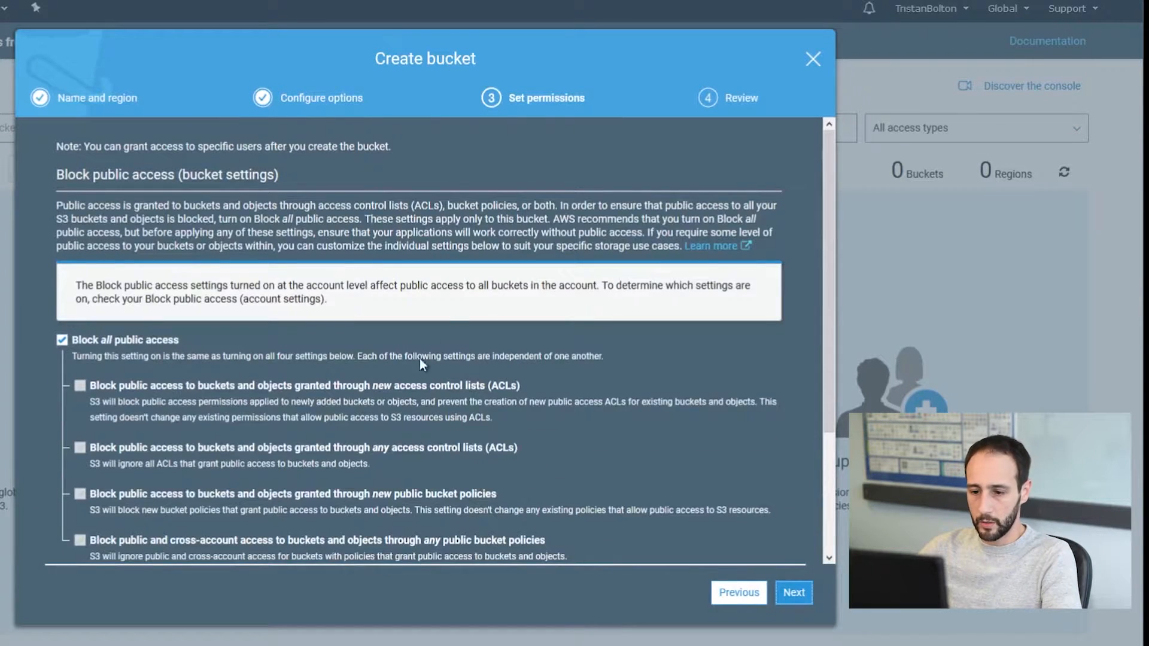
scroll(319, 379, down, 3)
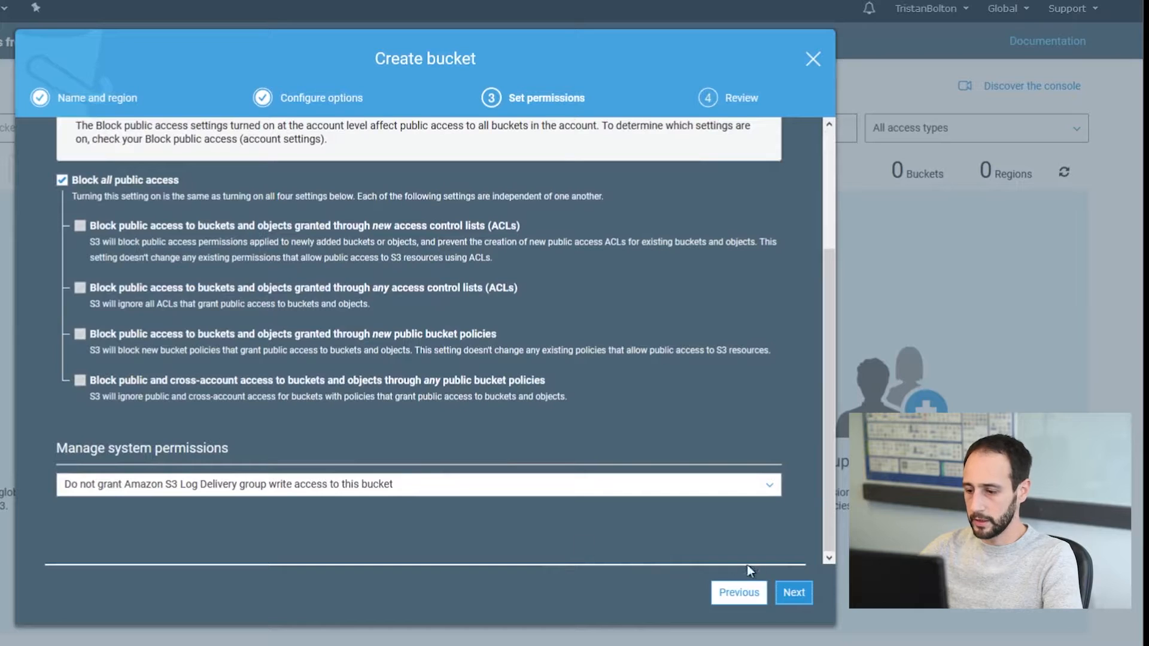
click(787, 594)
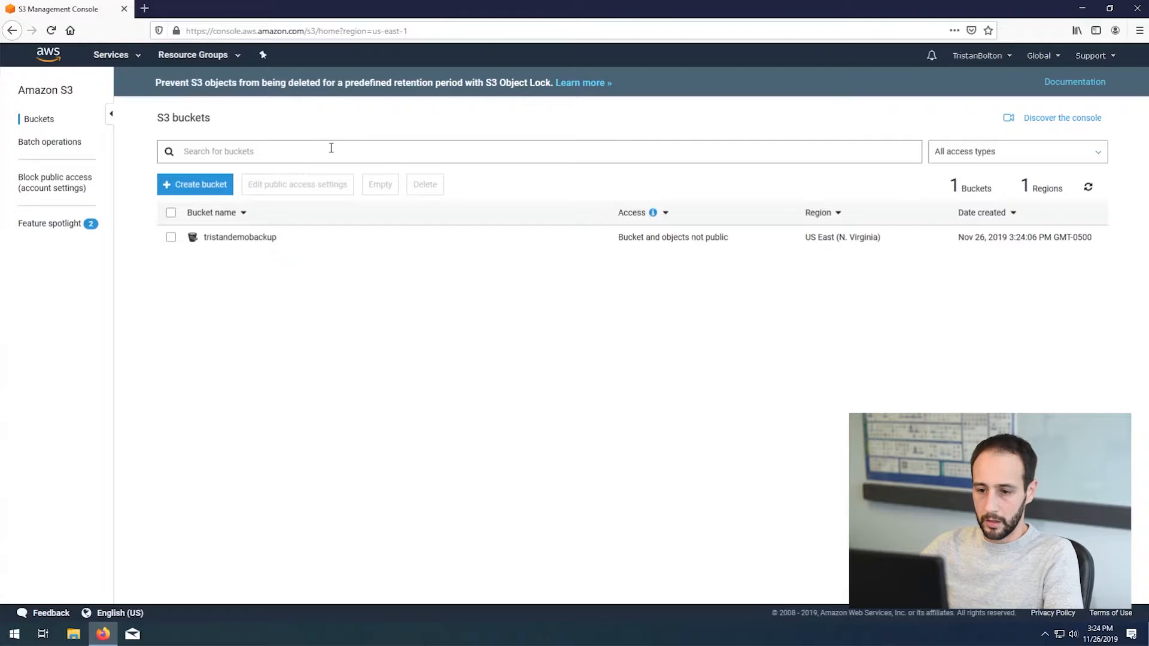
Step: Search the web for cloudberry backup in a new browser tab and open the cloudberrylab.com website
click(144, 8)
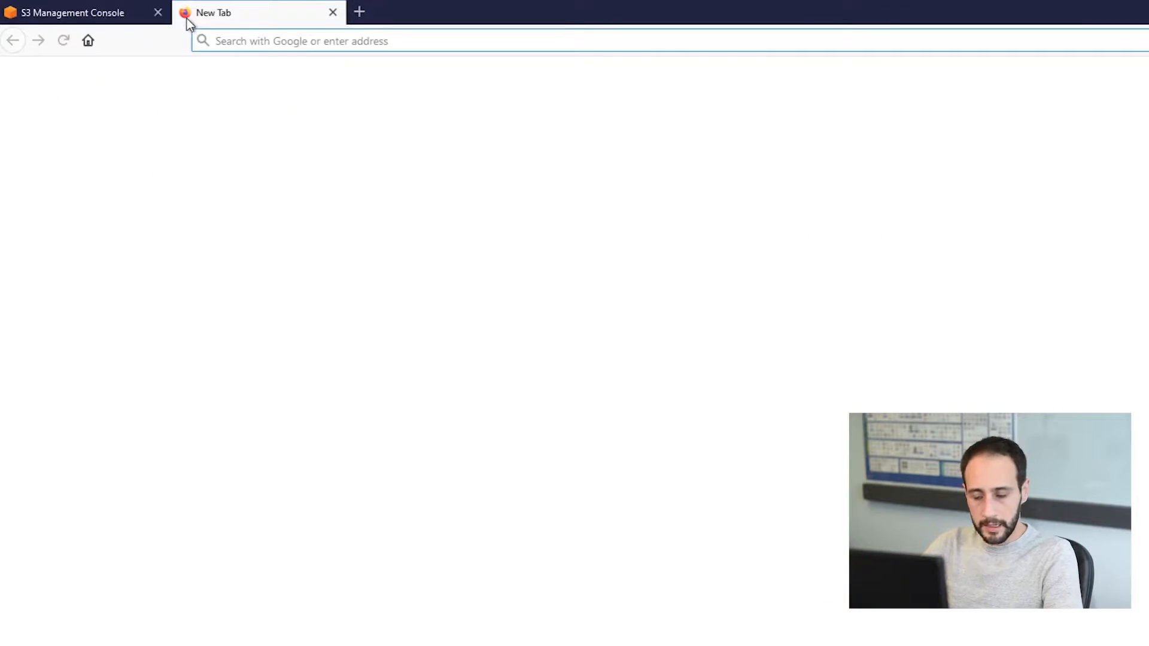
text(cl)
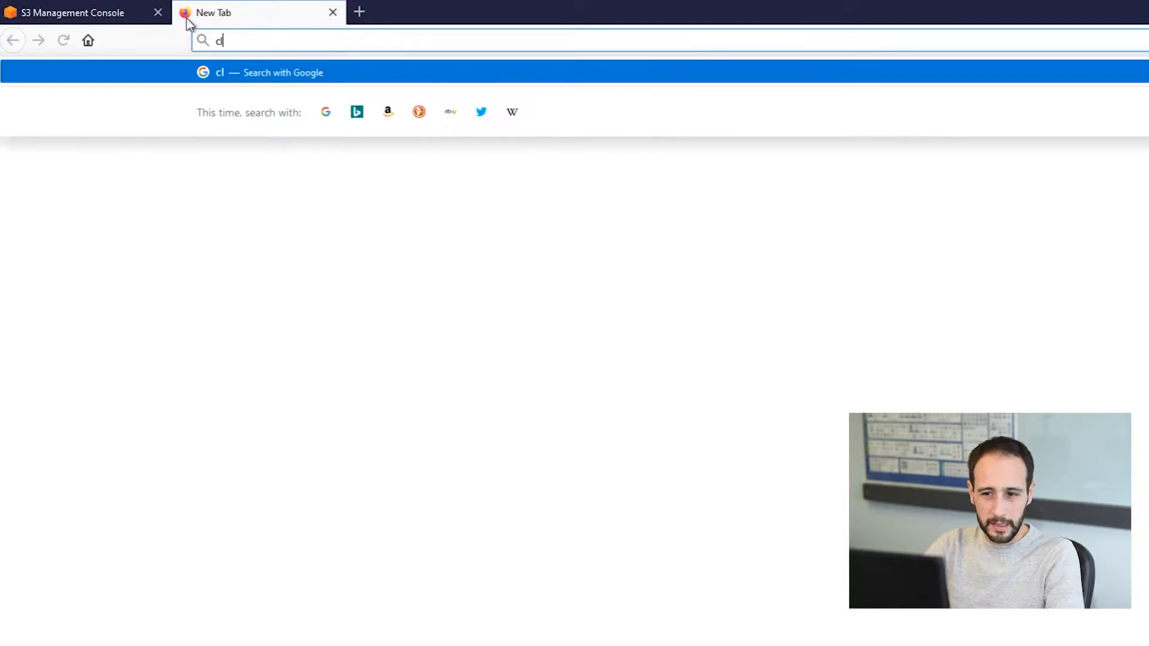
text(oudberry)
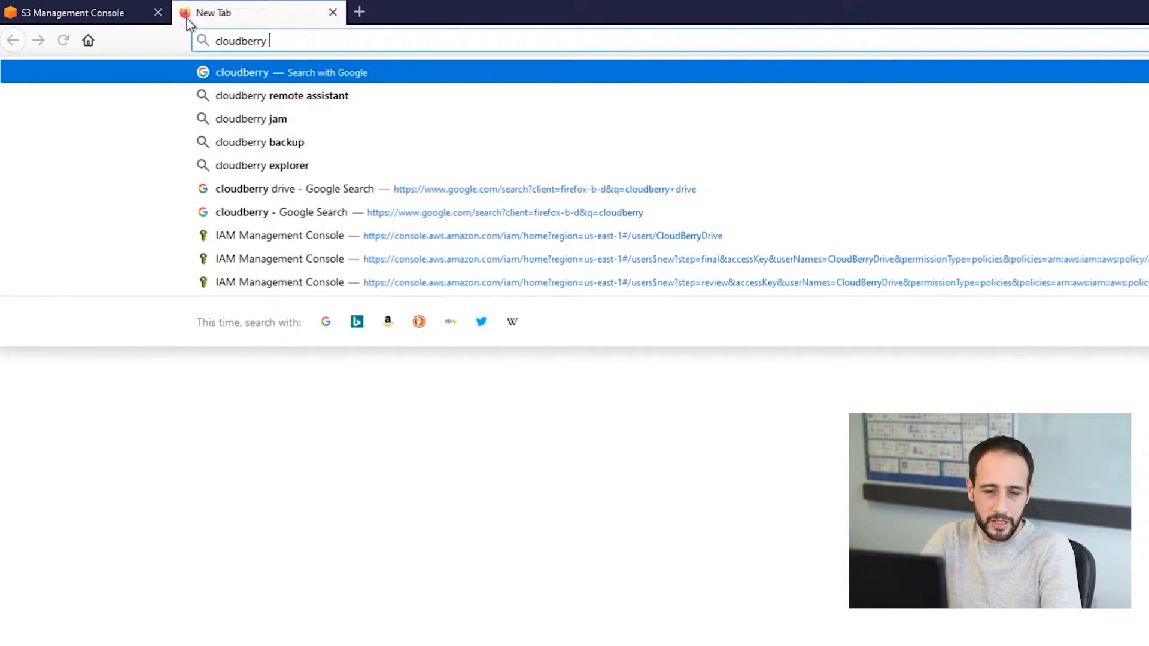
text( backup)
key(Return)
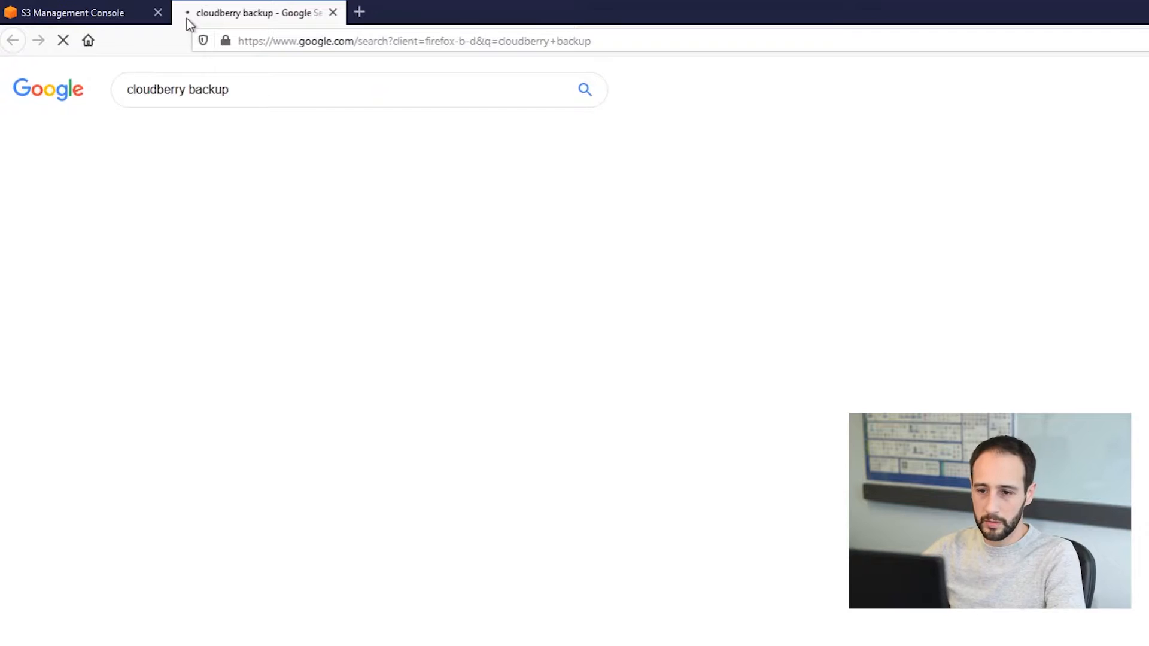
click(283, 201)
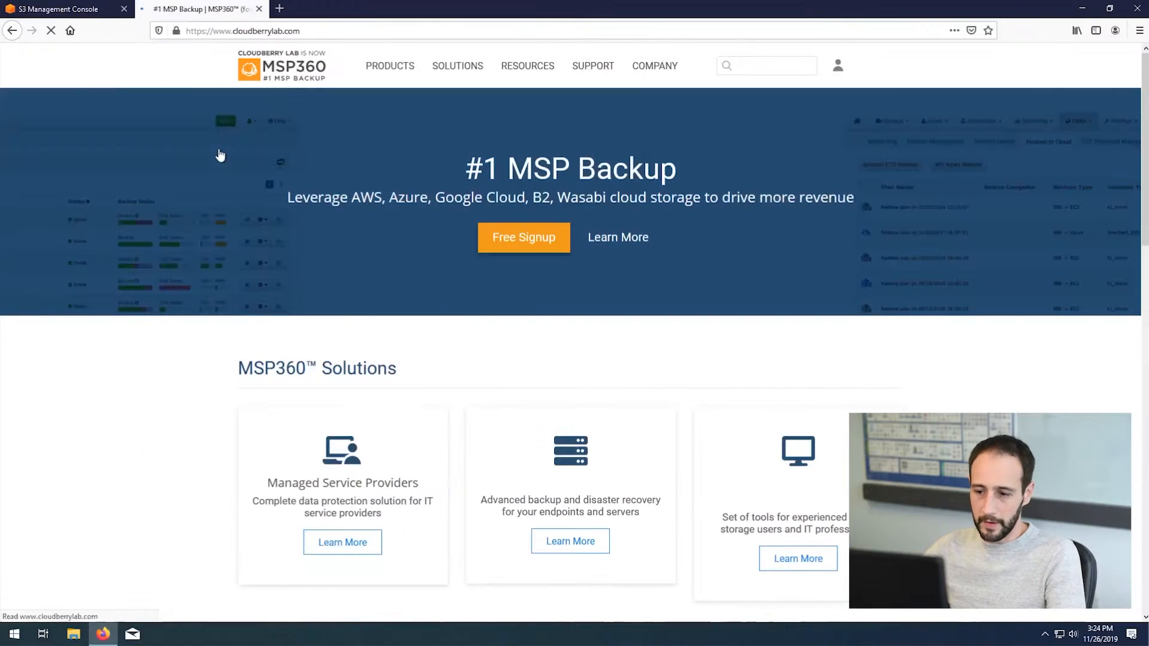
Step: Download the free trial installer of MSP360 Backup for Windows from the Standalone Backup product page and save the file
mouse_move(504, 94)
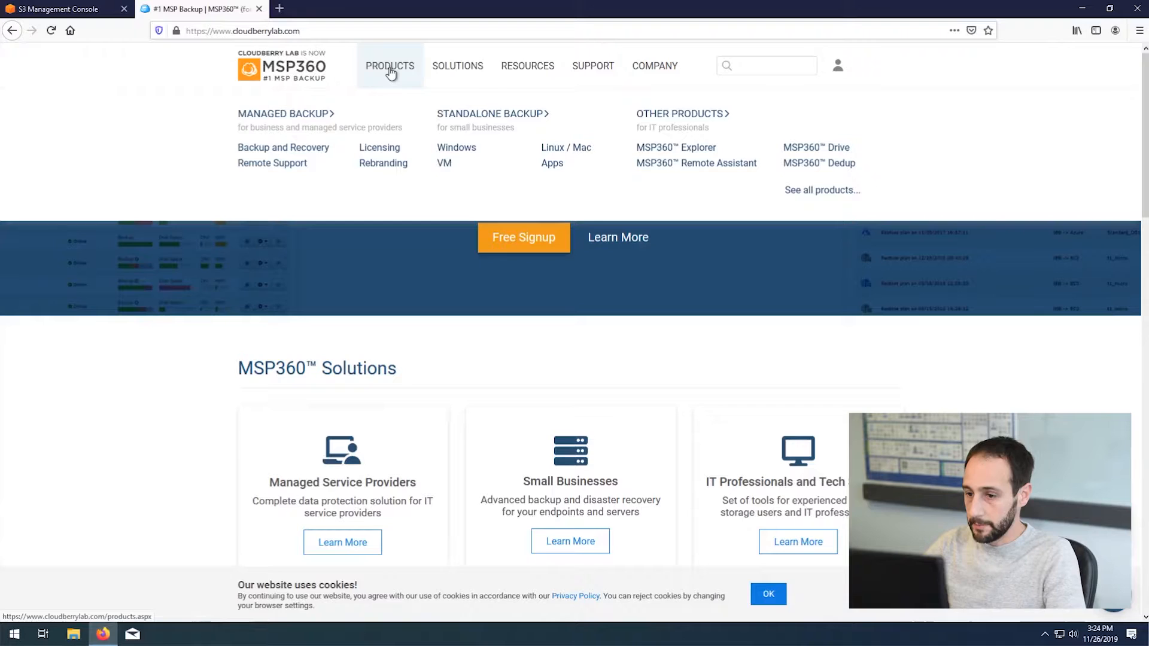
click(480, 115)
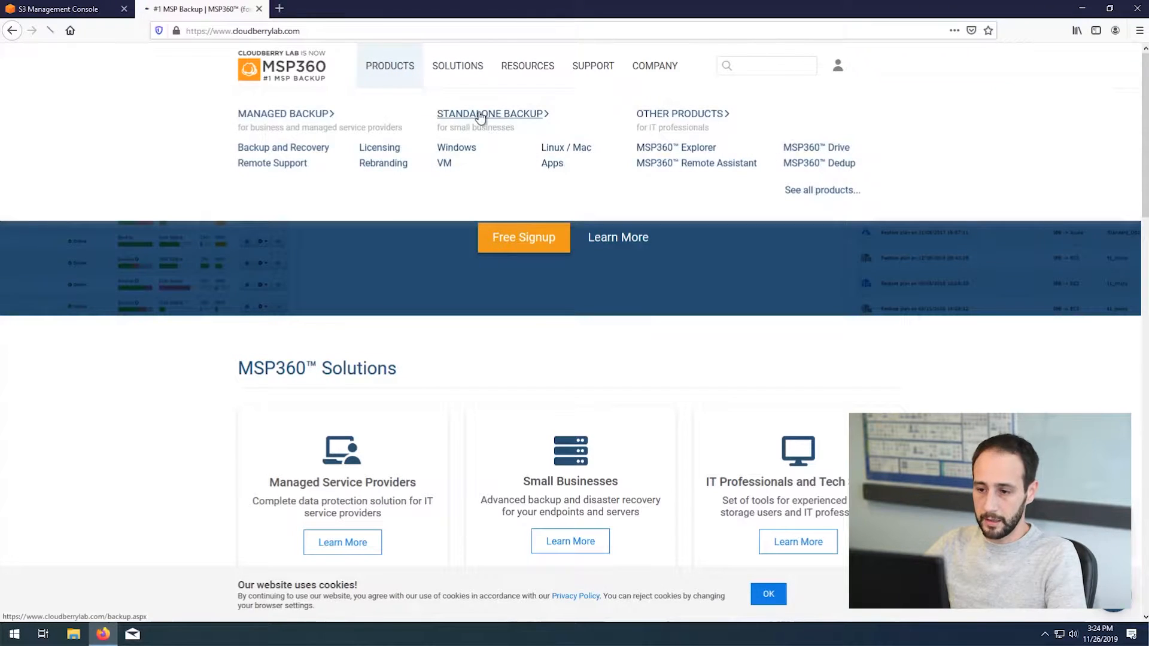
scroll(509, 224, down, 2)
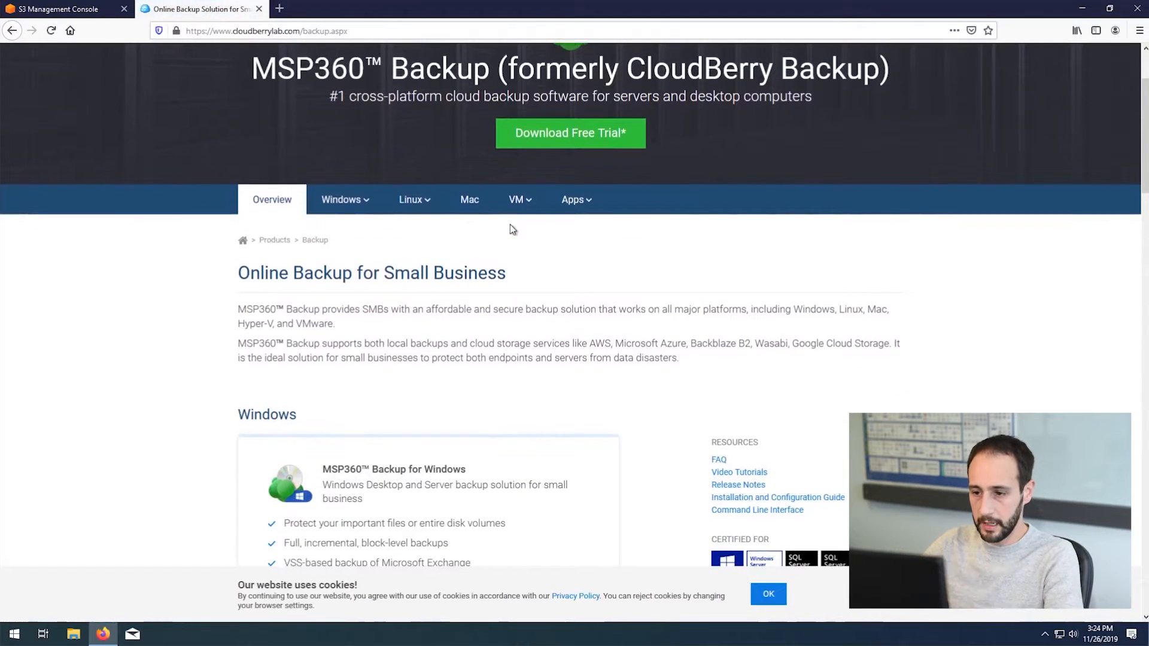
scroll(510, 229, down, 3)
scroll(479, 257, down, 1)
scroll(444, 286, up, 2)
scroll(444, 287, down, 4)
click(339, 406)
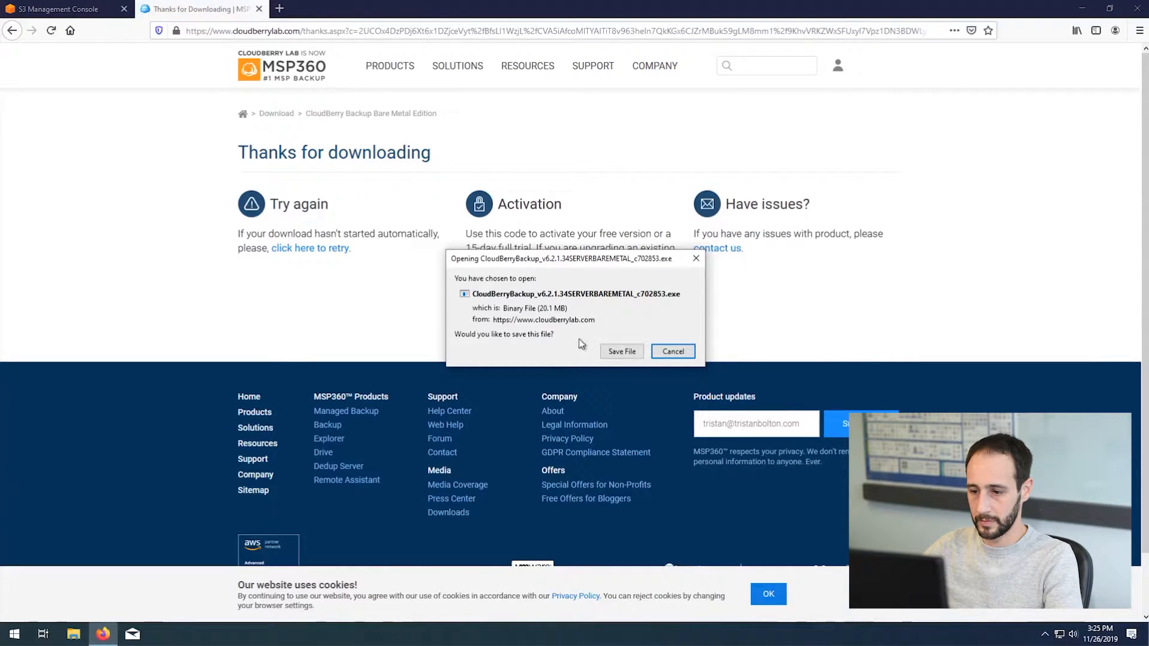
click(612, 351)
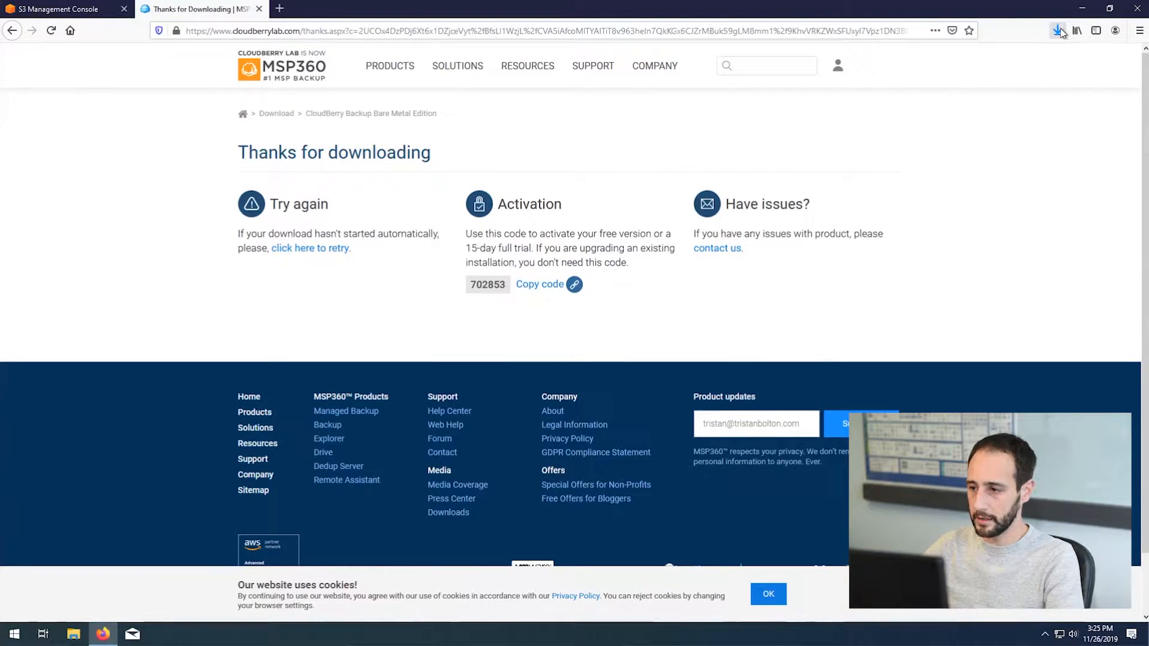
Step: Run the downloaded CloudBerry Backup installer and allow it to make changes to the device
click(1058, 31)
click(922, 61)
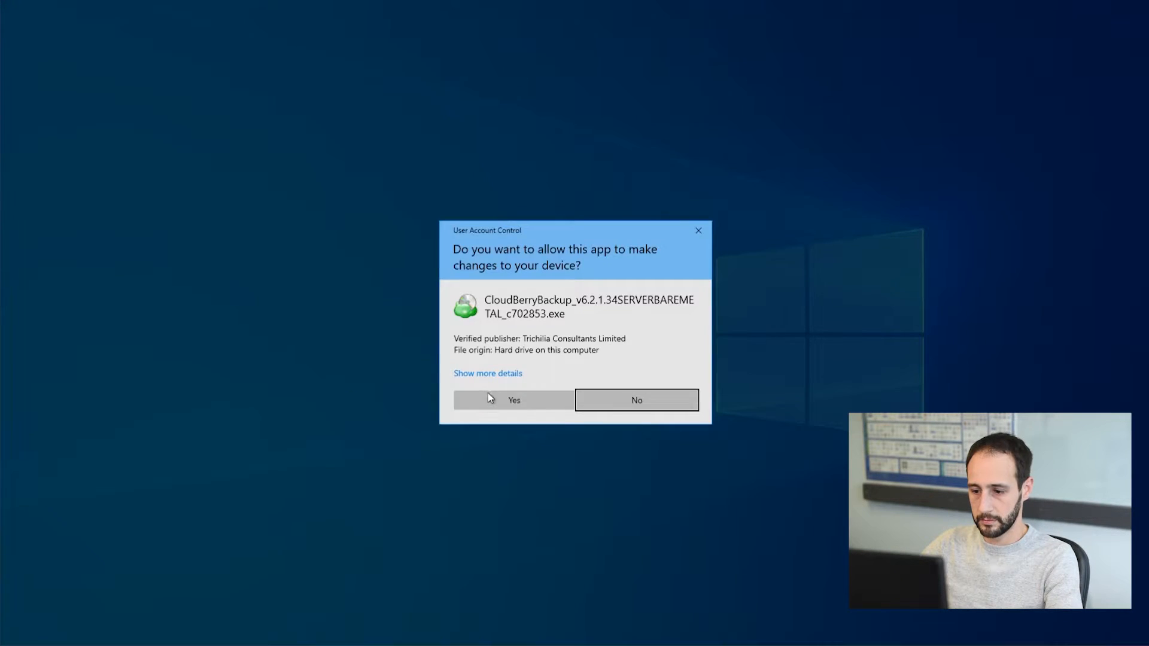
click(489, 396)
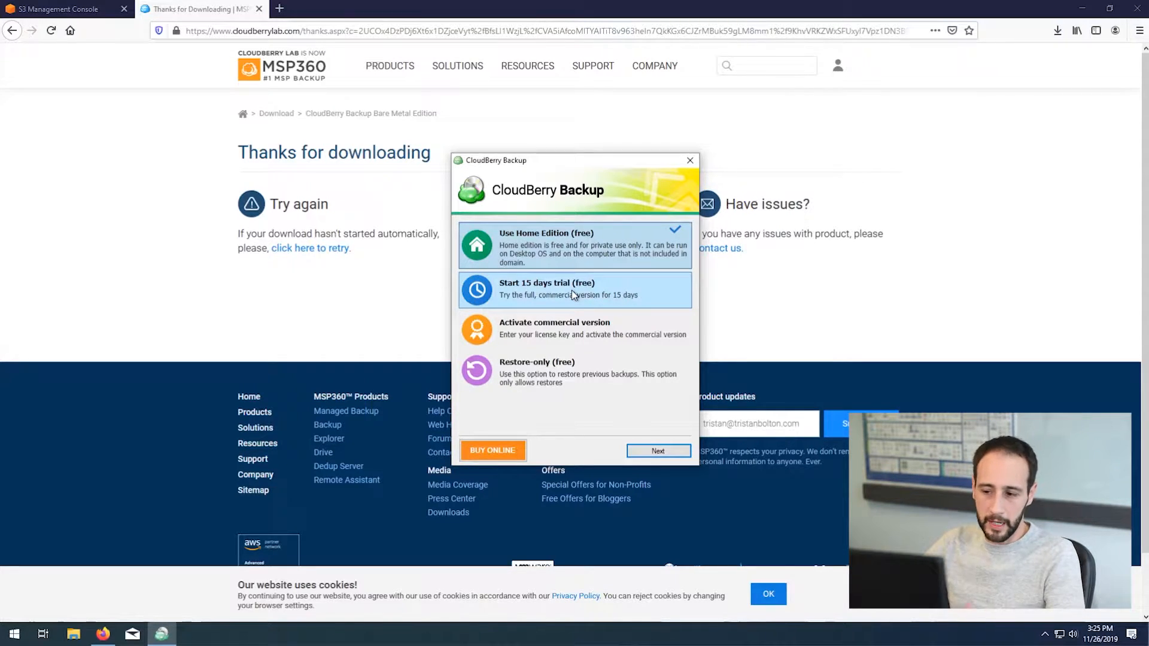
Step: Return to the browser and open the detailed product page for MSP360 Backup for Windows from the Standalone Backup overview
click(147, 148)
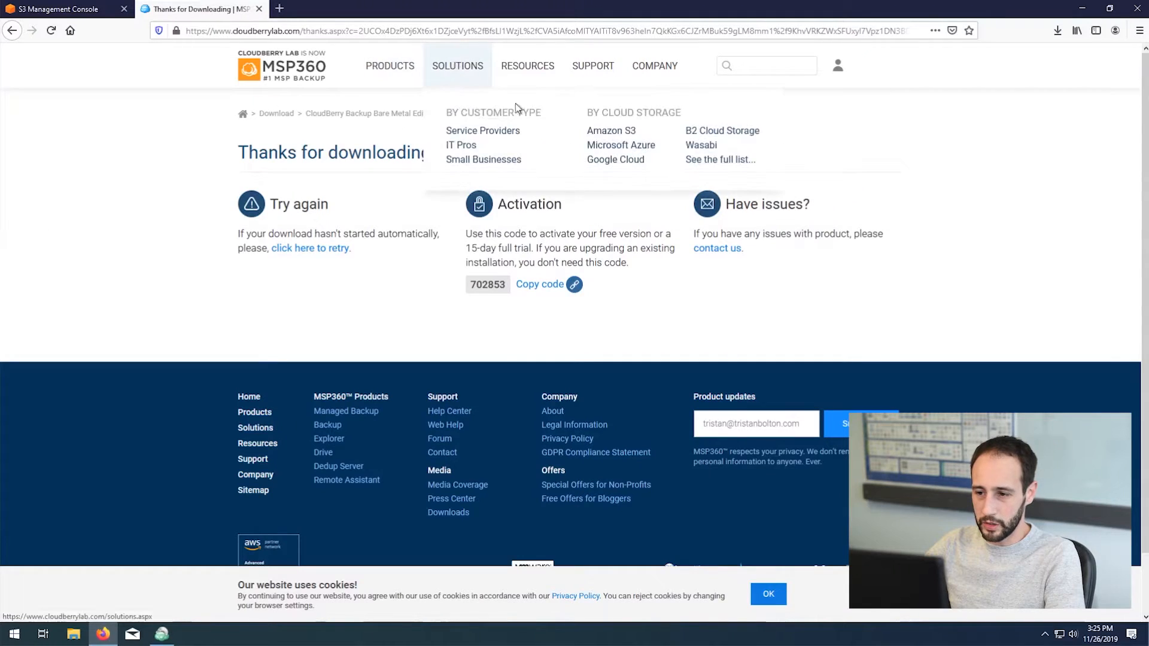
click(463, 115)
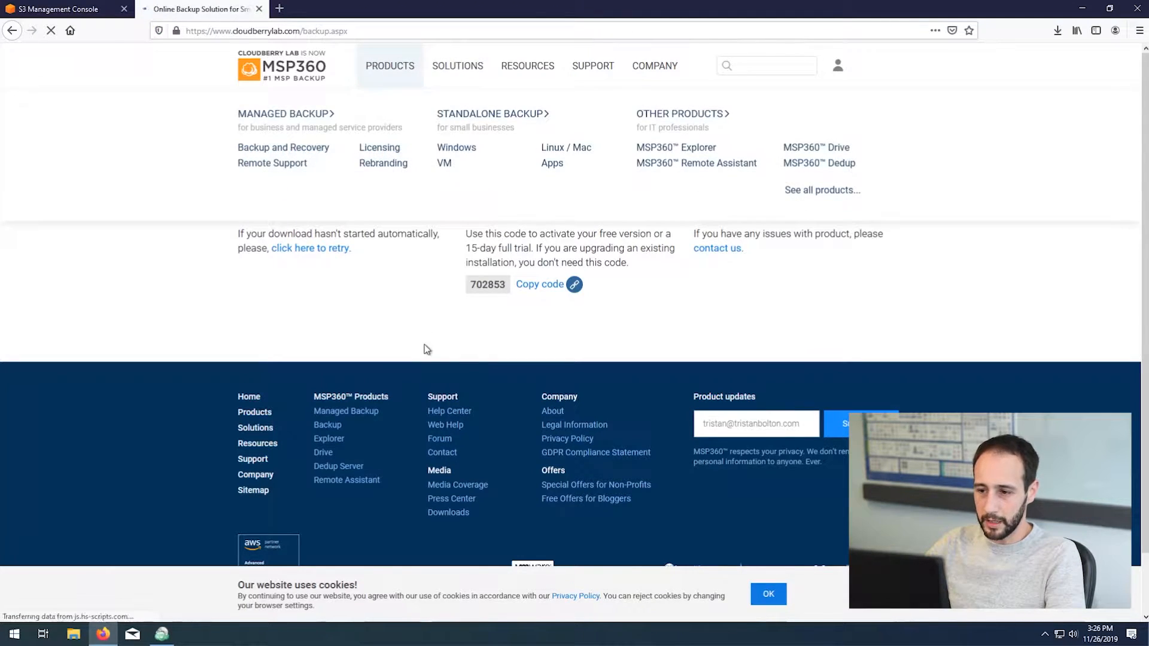
scroll(427, 348, down, 5)
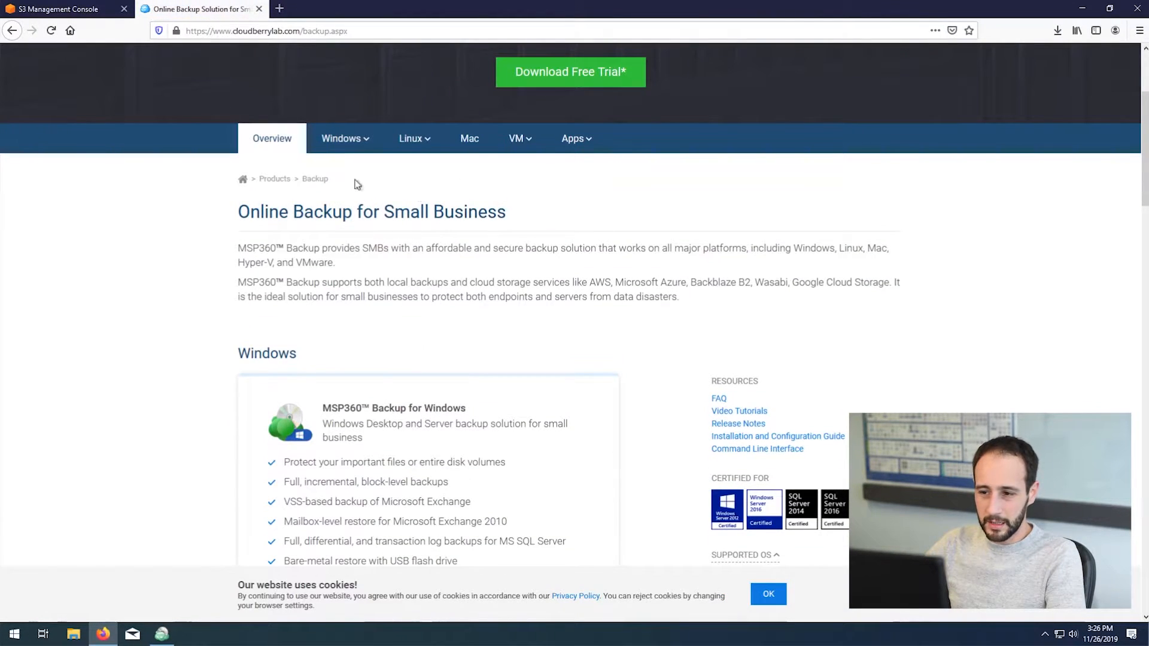
scroll(231, 242, down, 4)
scroll(231, 243, down, 5)
click(437, 166)
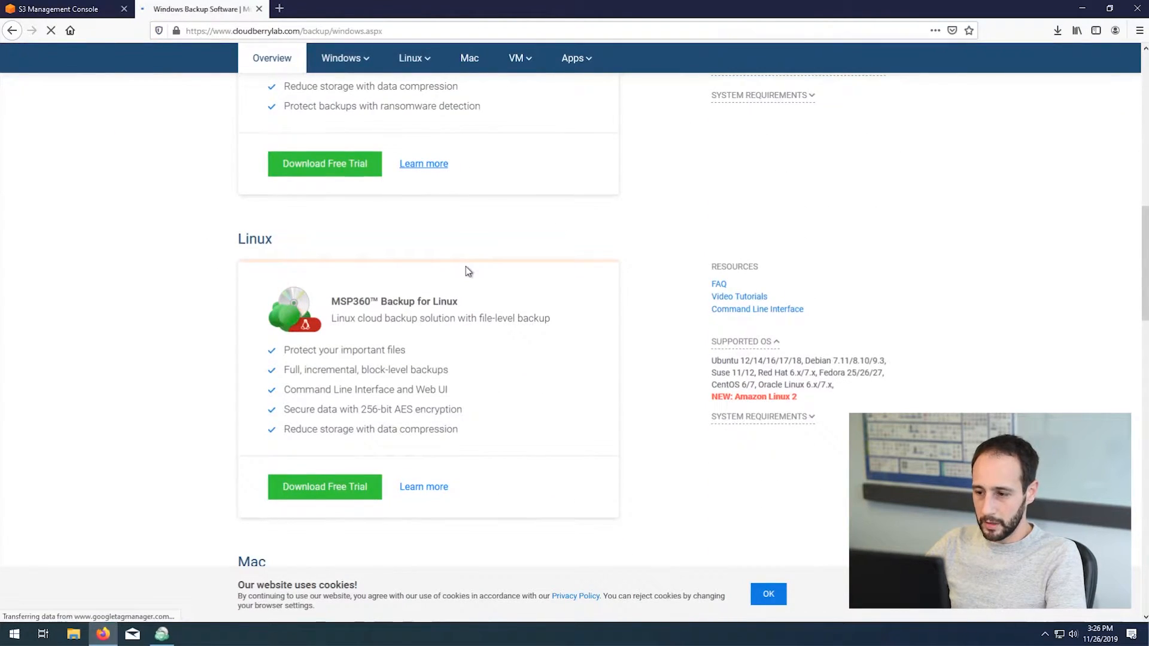
Step: Examine the Compare Pricing table, comparing the supported systems and storage limits of the Windows Free and Windows PRO editions
scroll(245, 287, down, 10)
scroll(246, 287, down, 20)
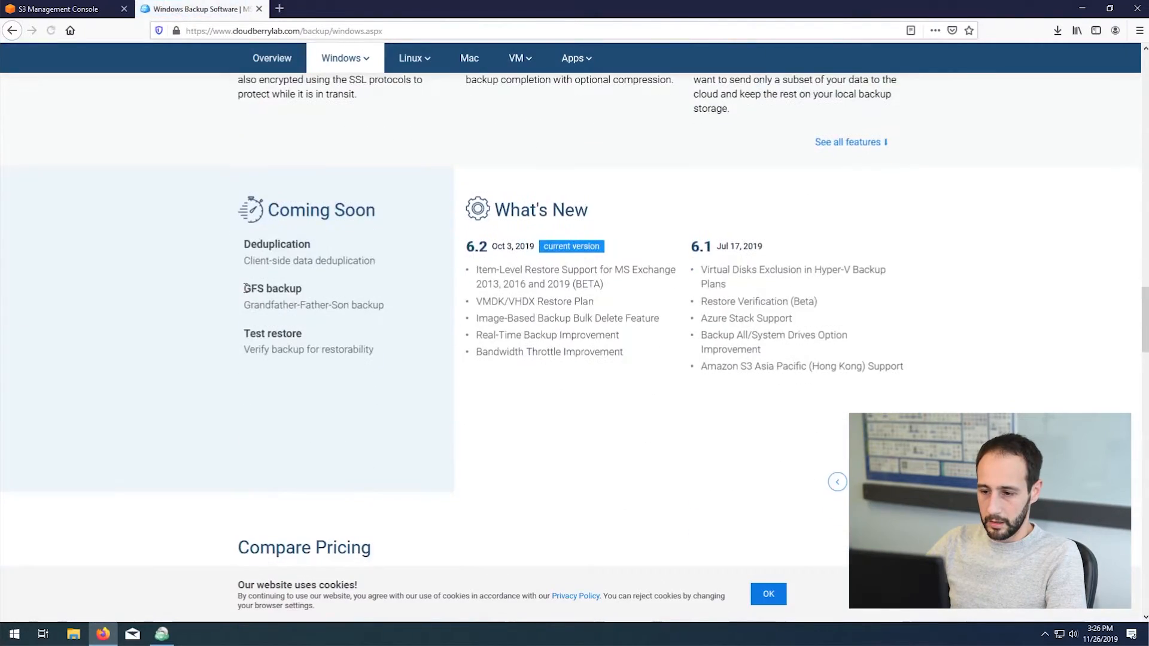
scroll(245, 289, down, 10)
scroll(247, 290, up, 3)
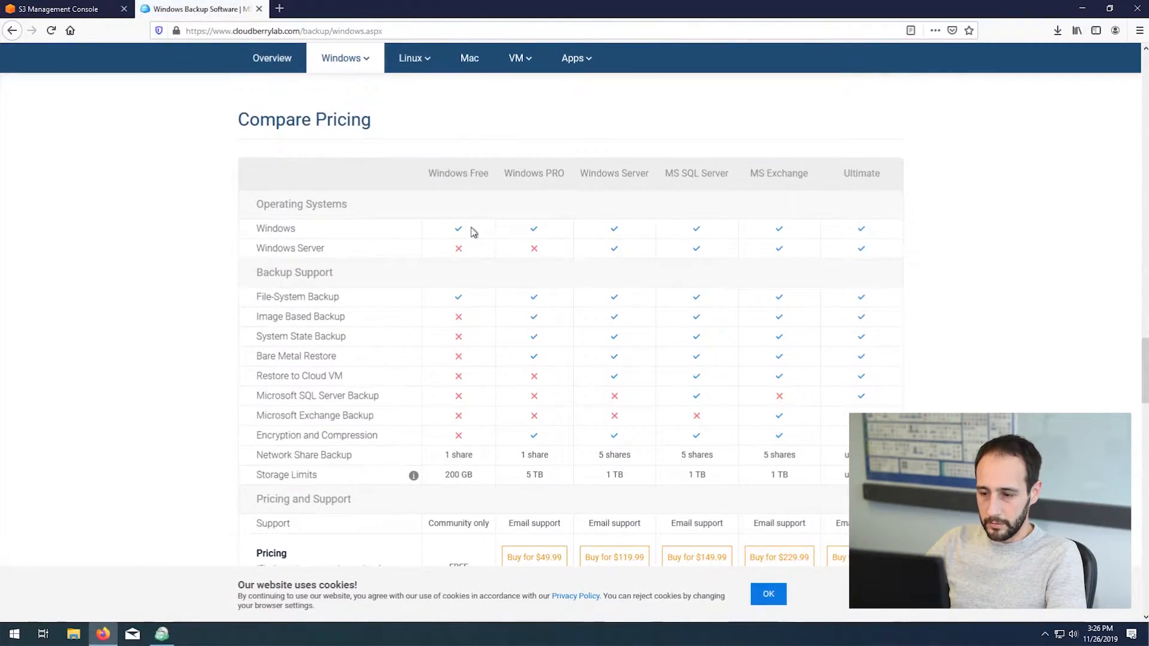
drag(437, 174, 490, 174)
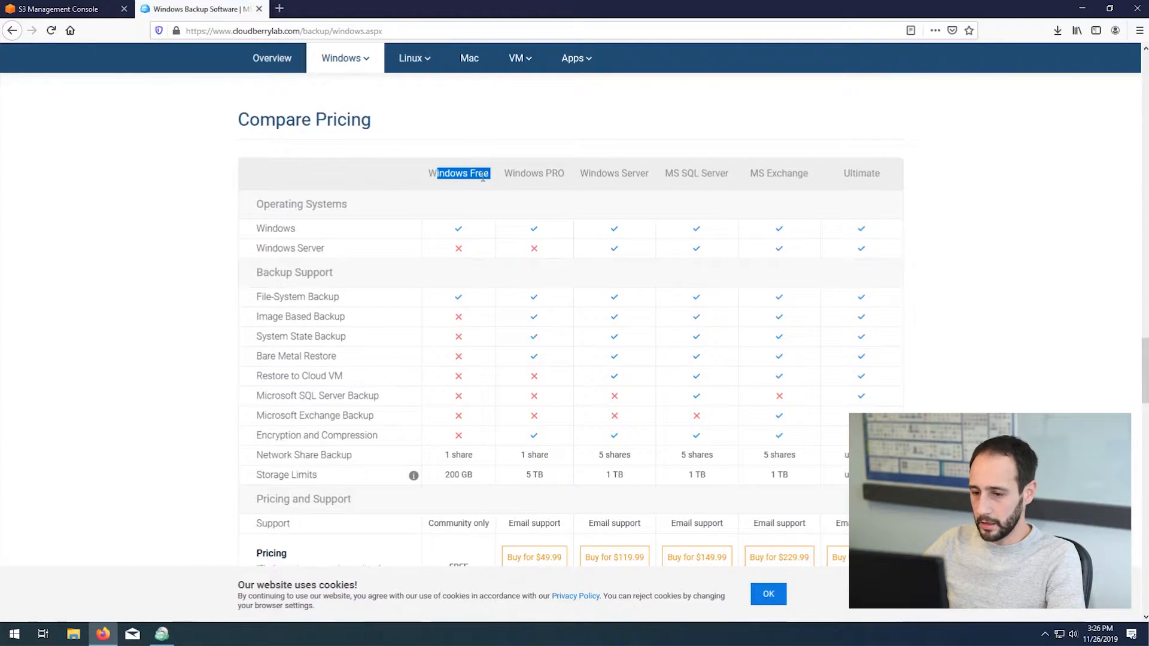
scroll(484, 179, down, 1)
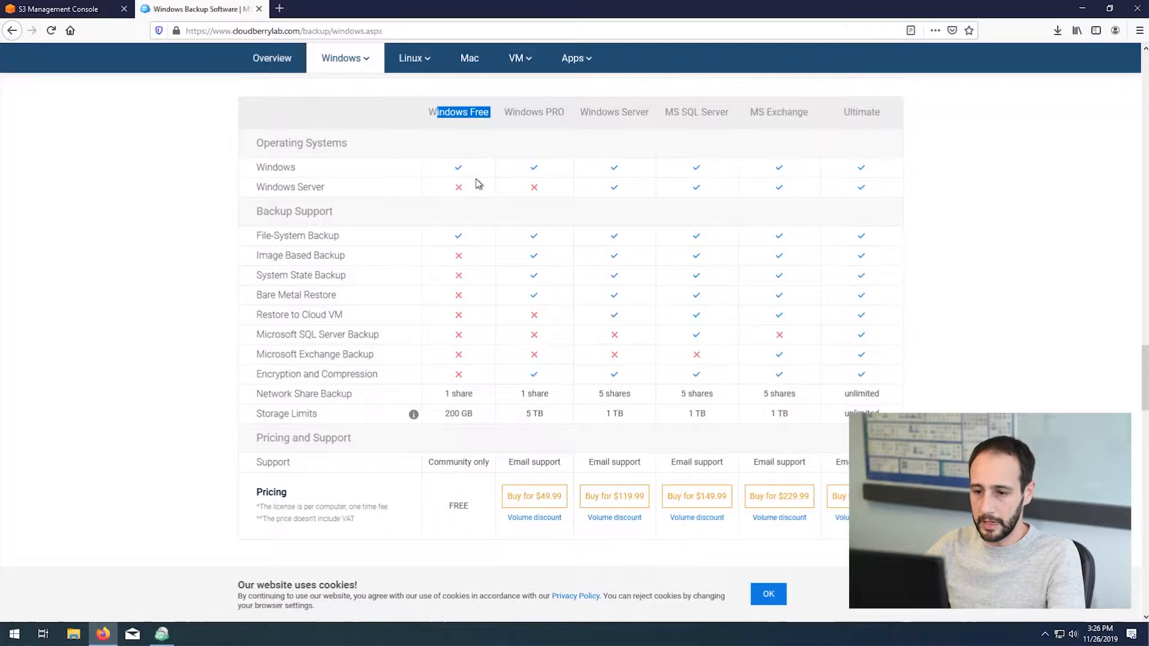
drag(474, 414, 444, 416)
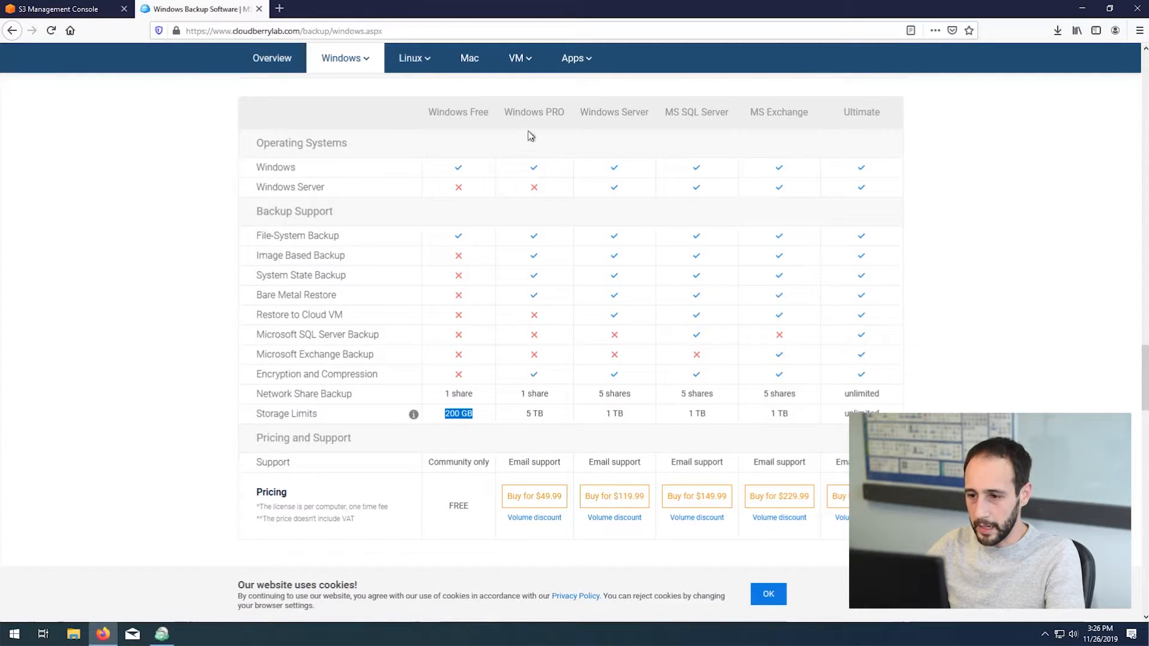
click(532, 173)
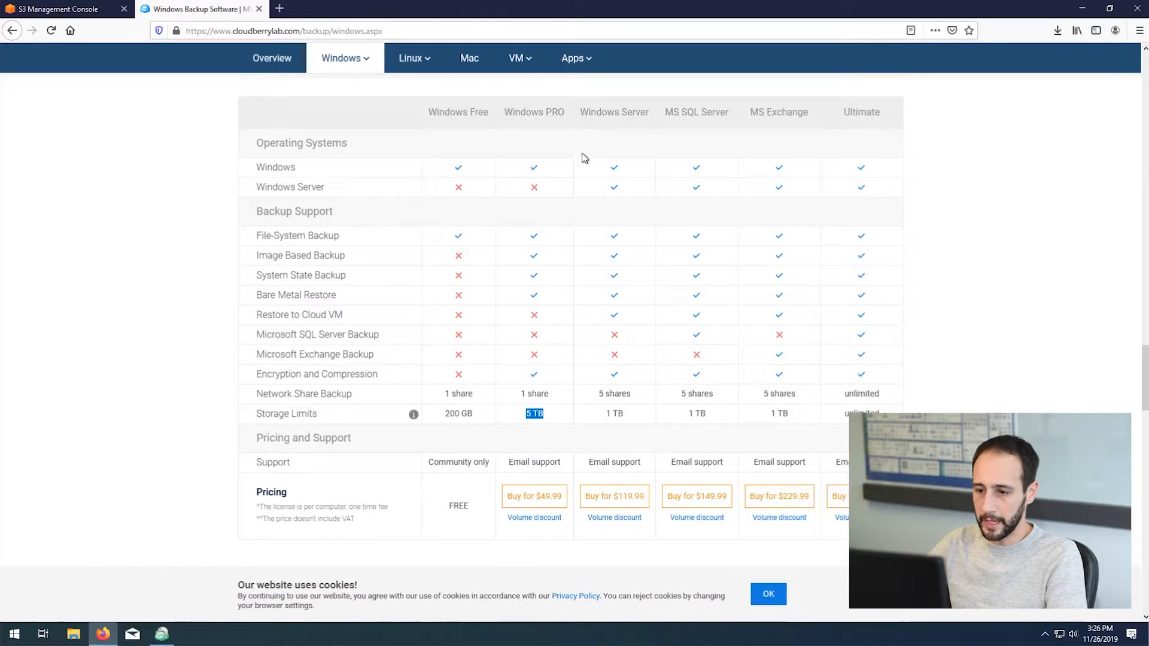
double_click(538, 112)
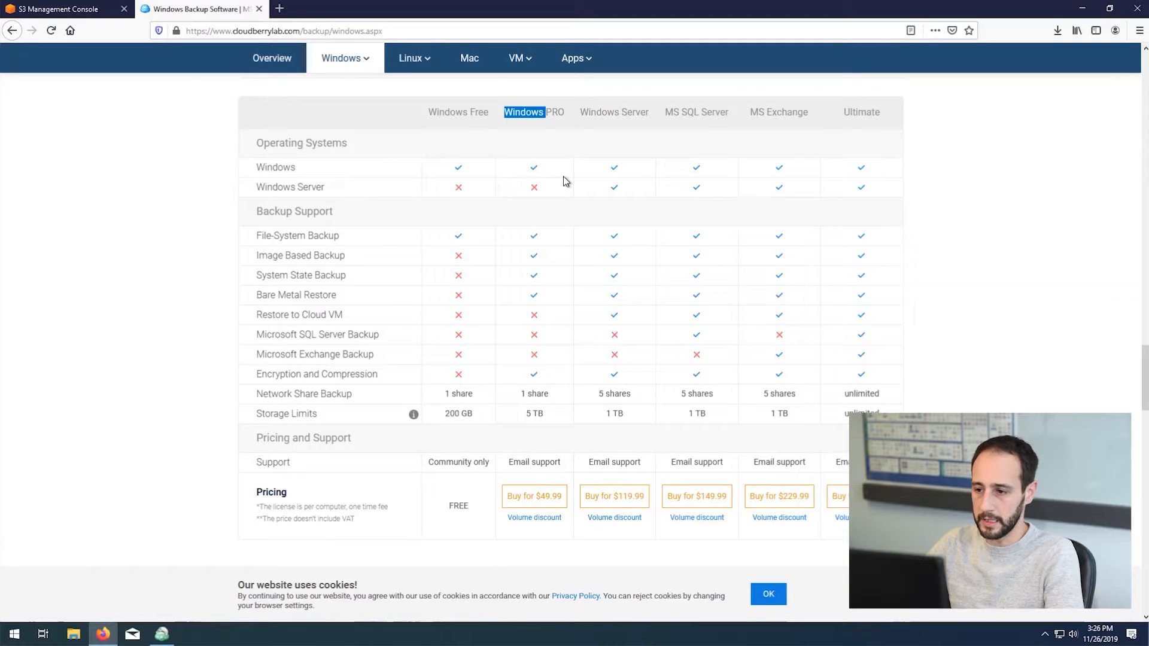
Step: Close the freeware activation page and start a new Files backup plan in CloudBerry Backup
click(1082, 9)
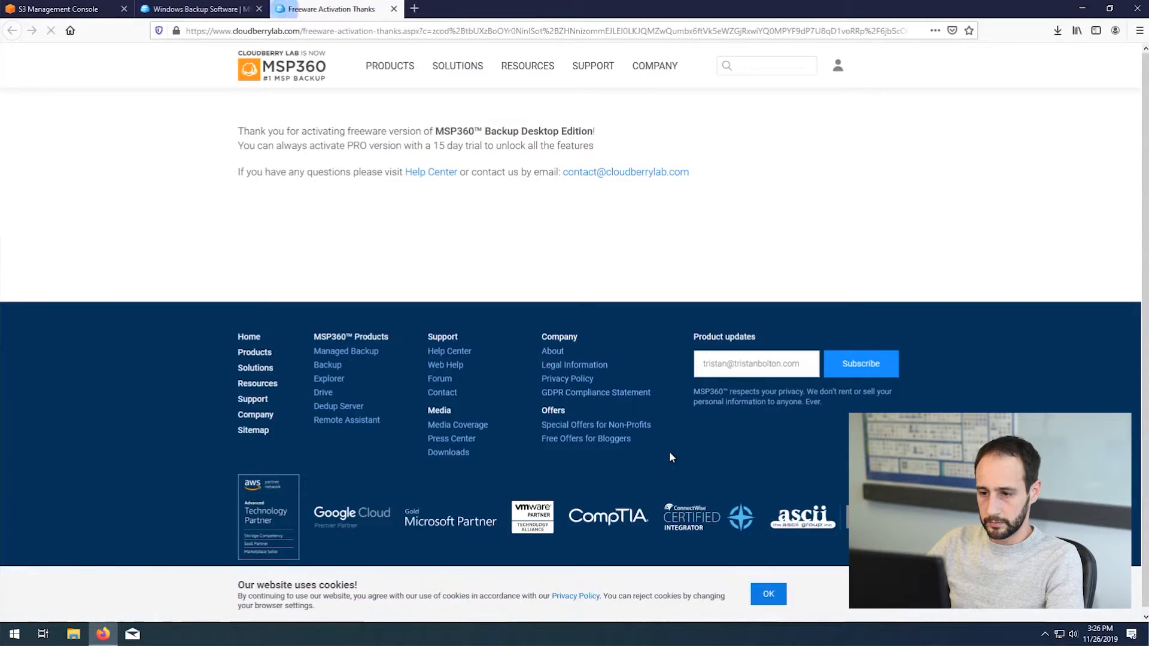
click(394, 9)
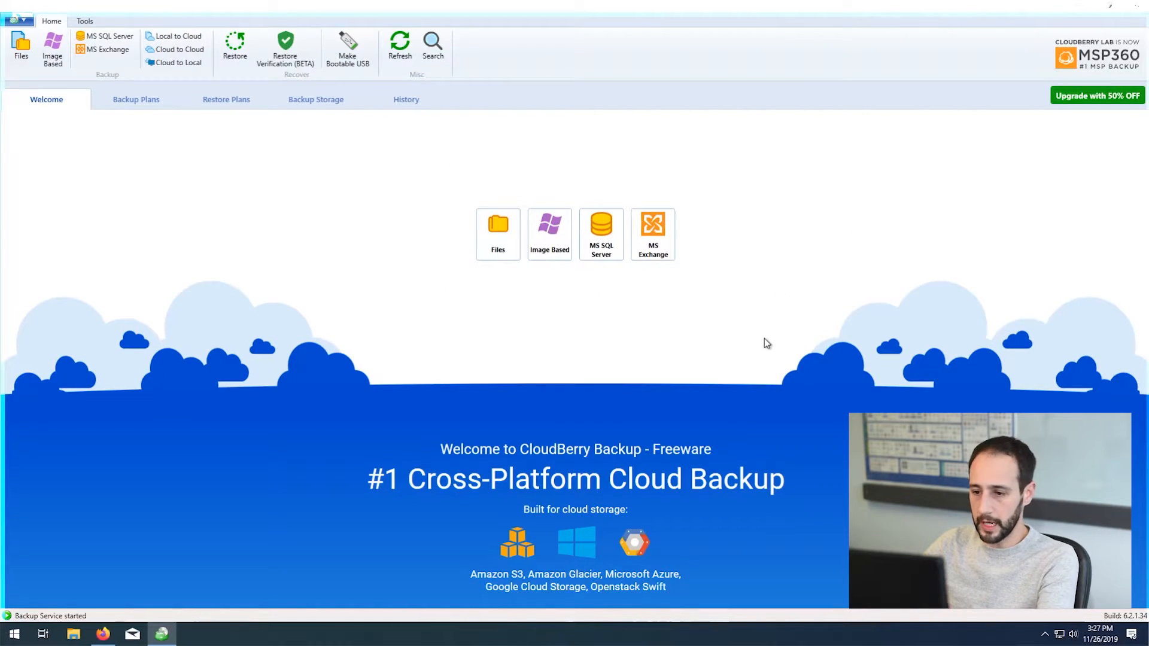
click(505, 232)
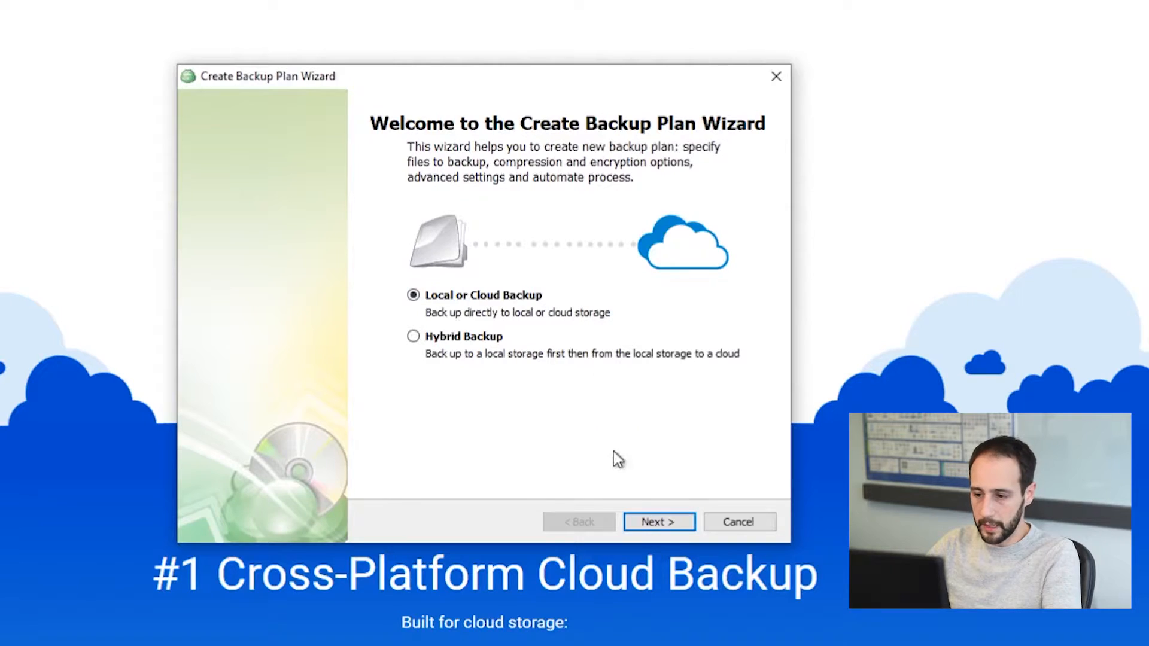
Step: Choose a local or cloud backup and start adding an Amazon S3 storage account, entering the account's display name
click(658, 522)
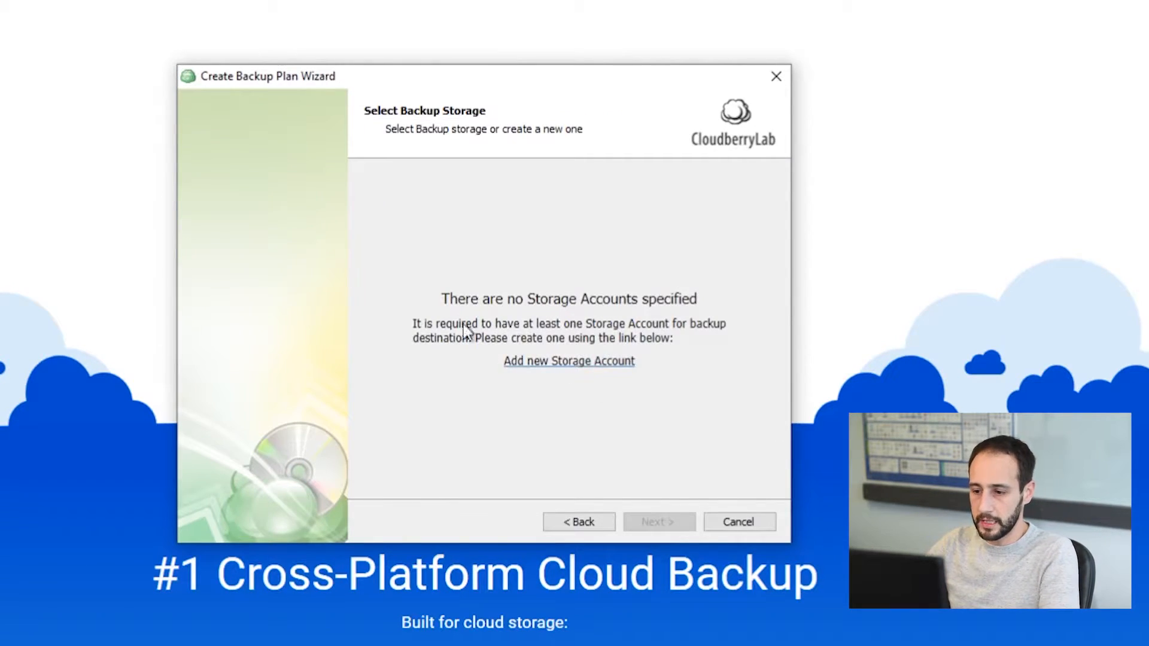
click(567, 362)
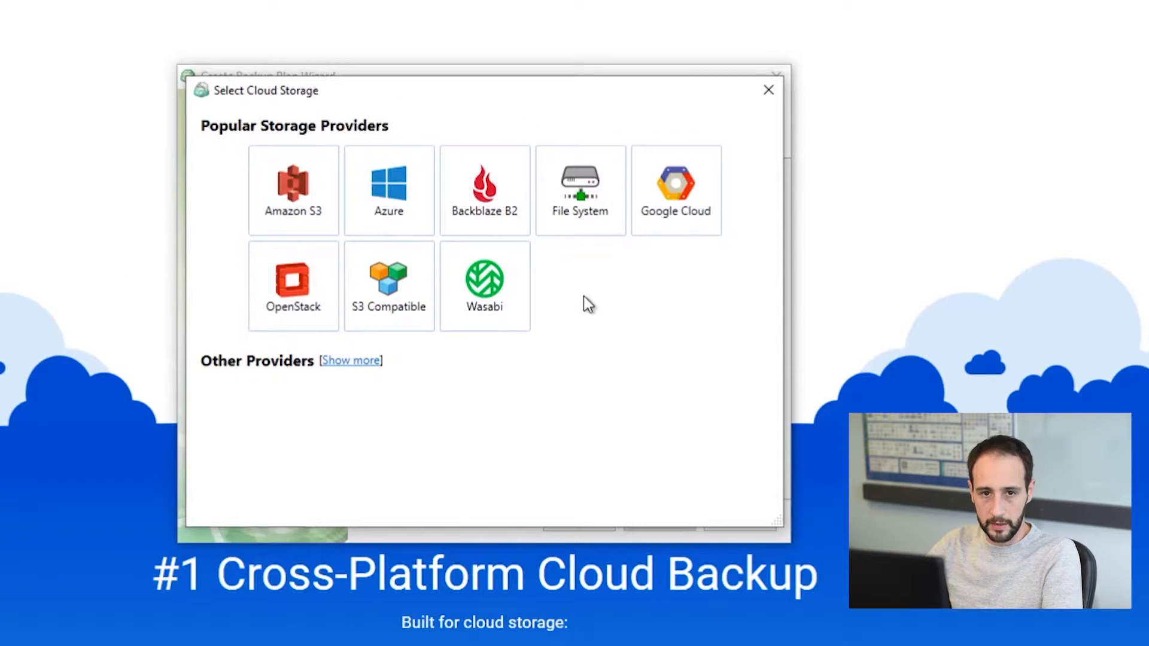
click(311, 196)
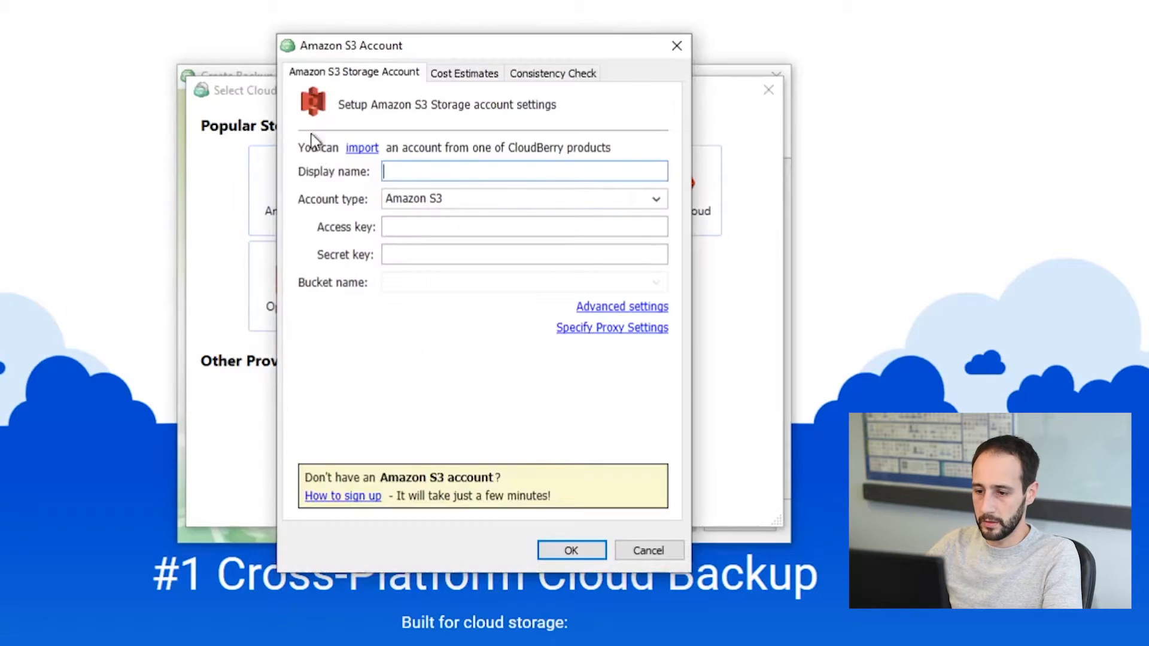
text(TristanDemoAccount)
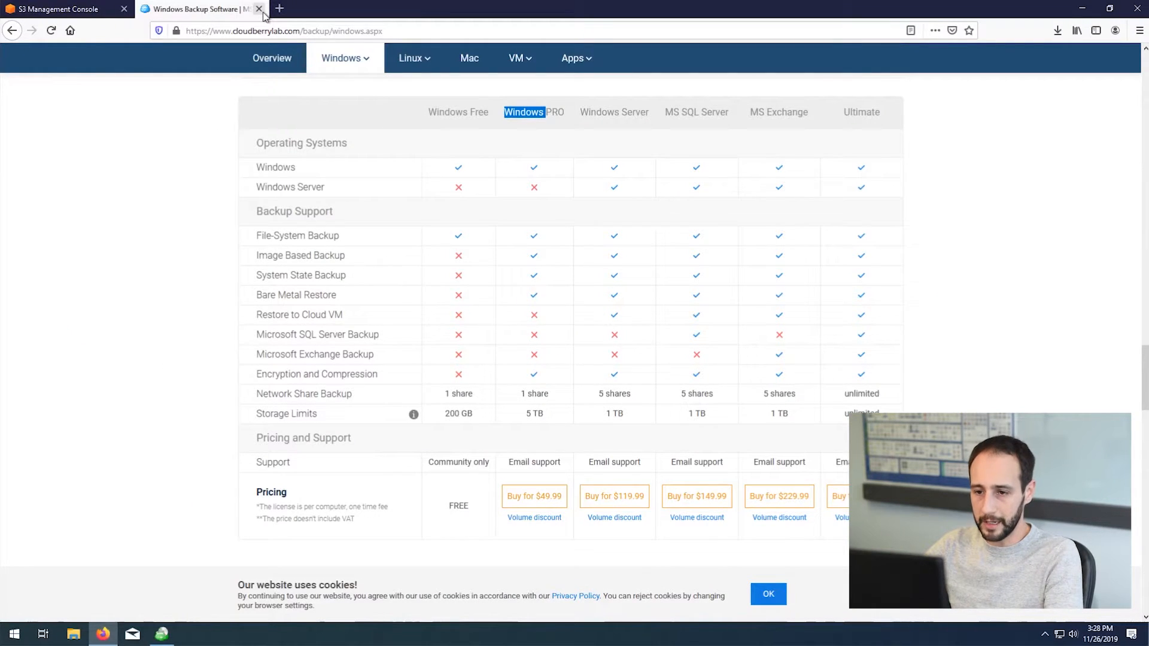
Step: Switch to the browser, close the Windows backup product page and open the IAM Users list through the AWS security credentials
click(261, 9)
click(1003, 60)
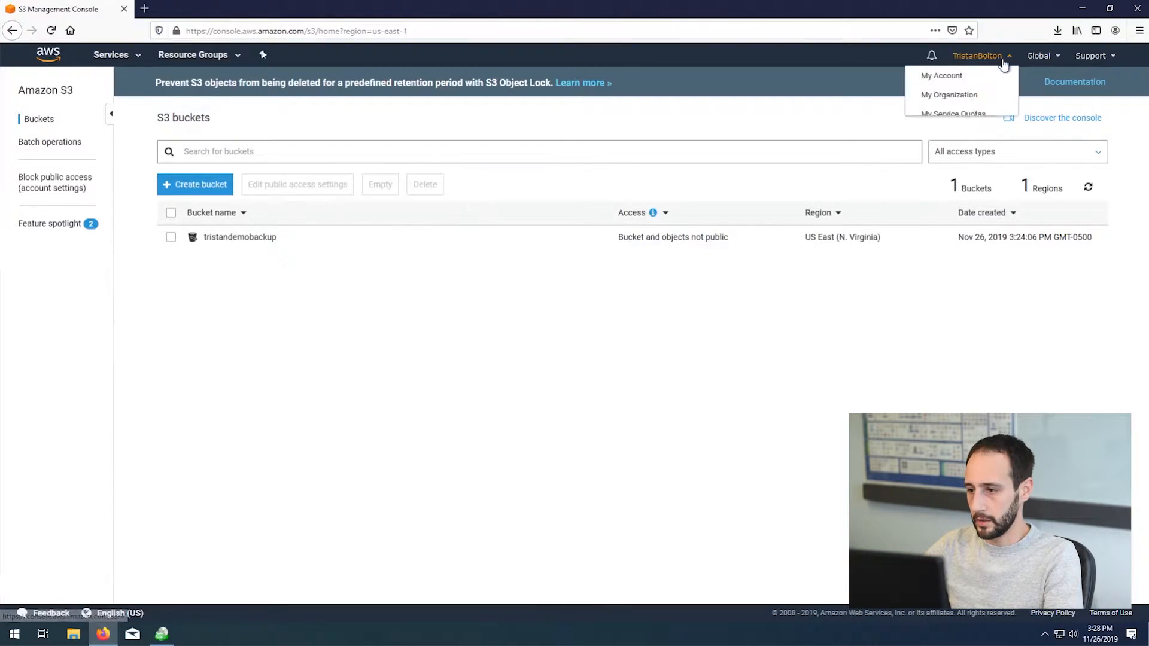
click(953, 181)
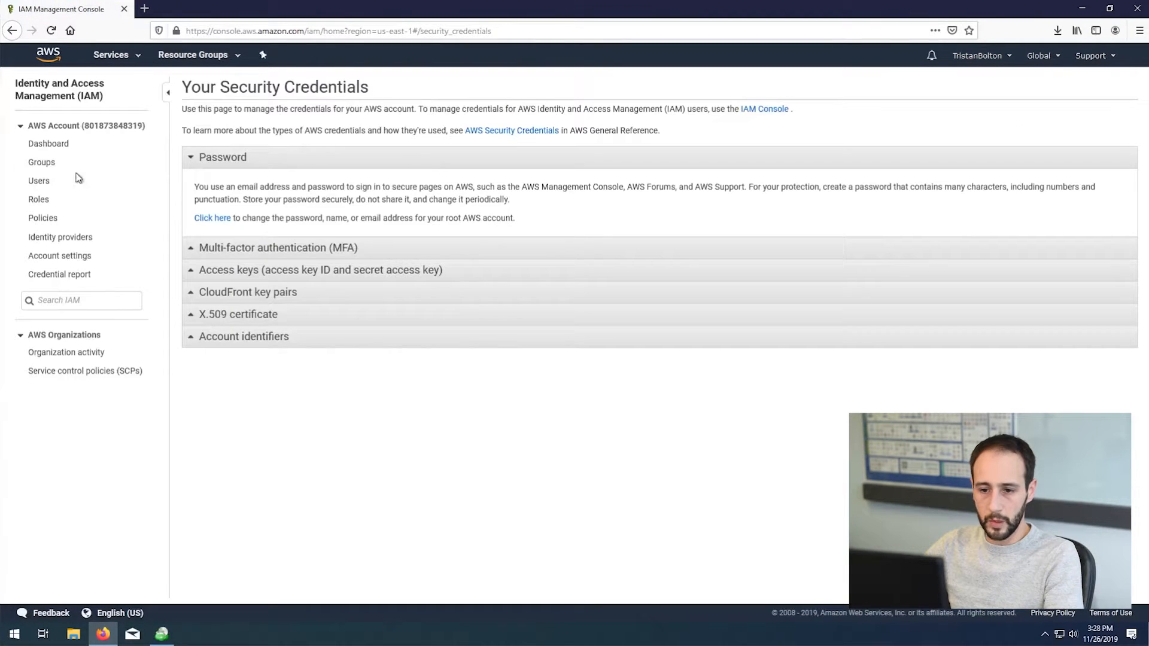
click(49, 182)
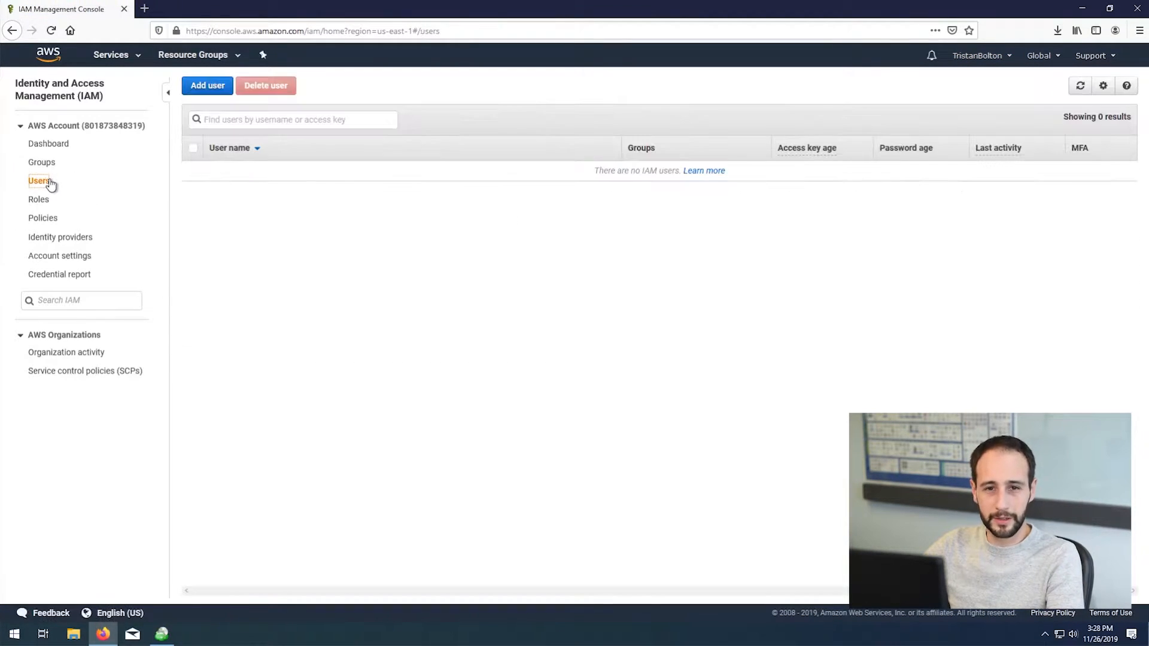
Step: Add a new IAM user named demouser with Programmatic access and proceed to its permissions
click(206, 88)
click(435, 149)
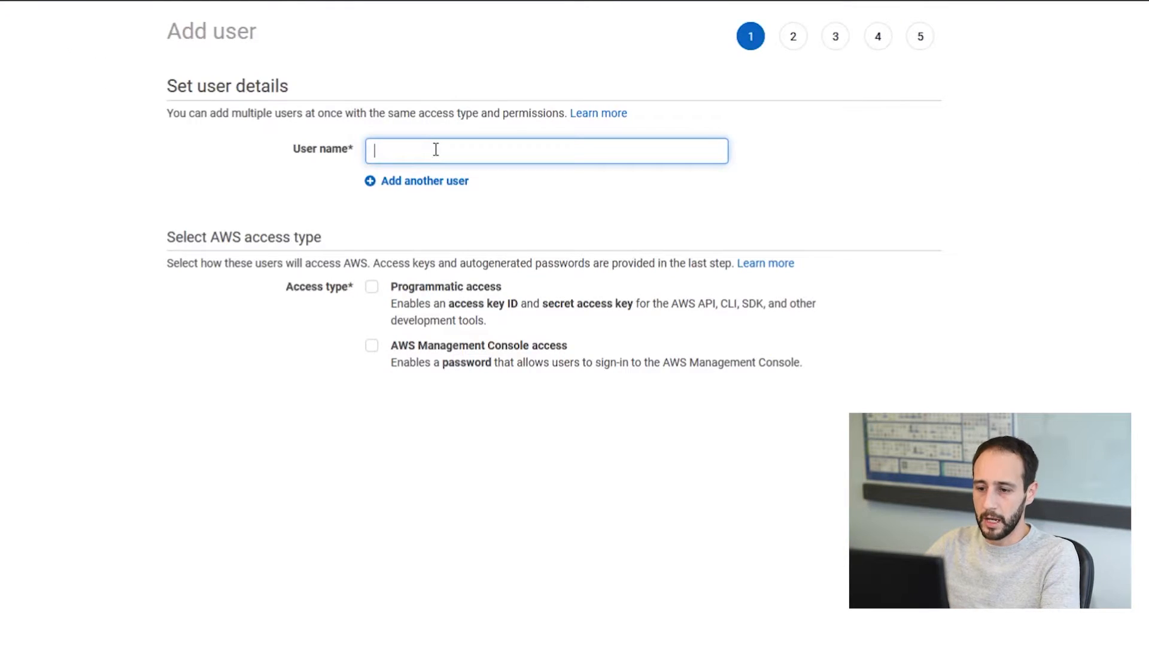
text(D)
key(BackSpace)
text(deomo)
key(BackSpace)
key(BackSpace)
key(BackSpace)
text(mouser)
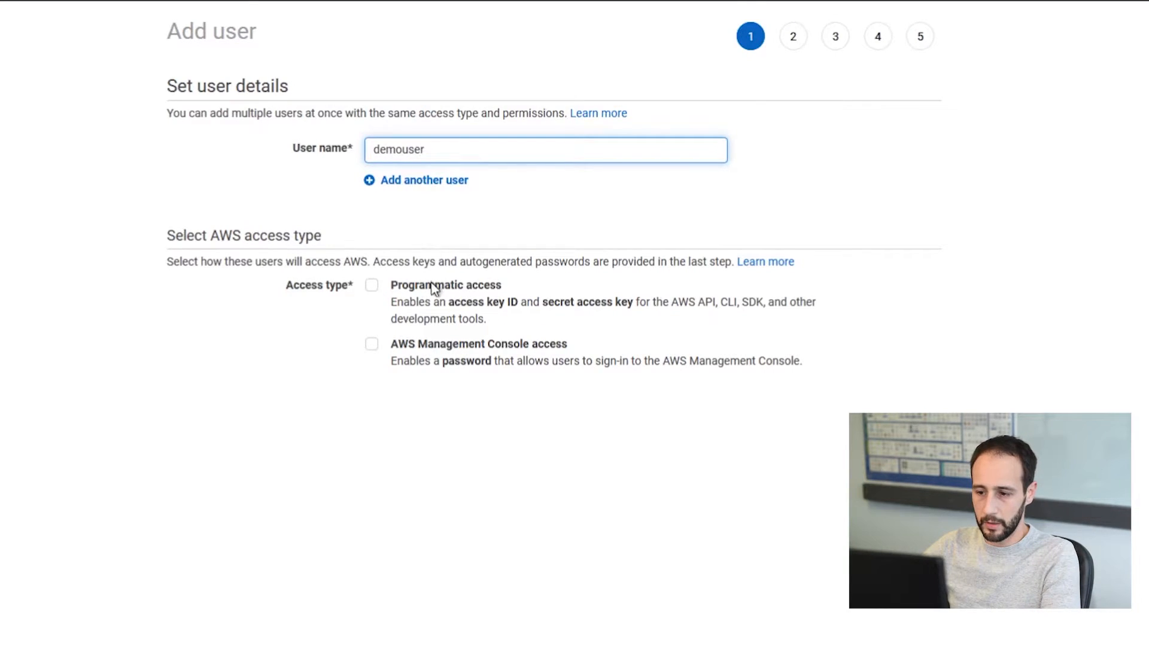
click(369, 288)
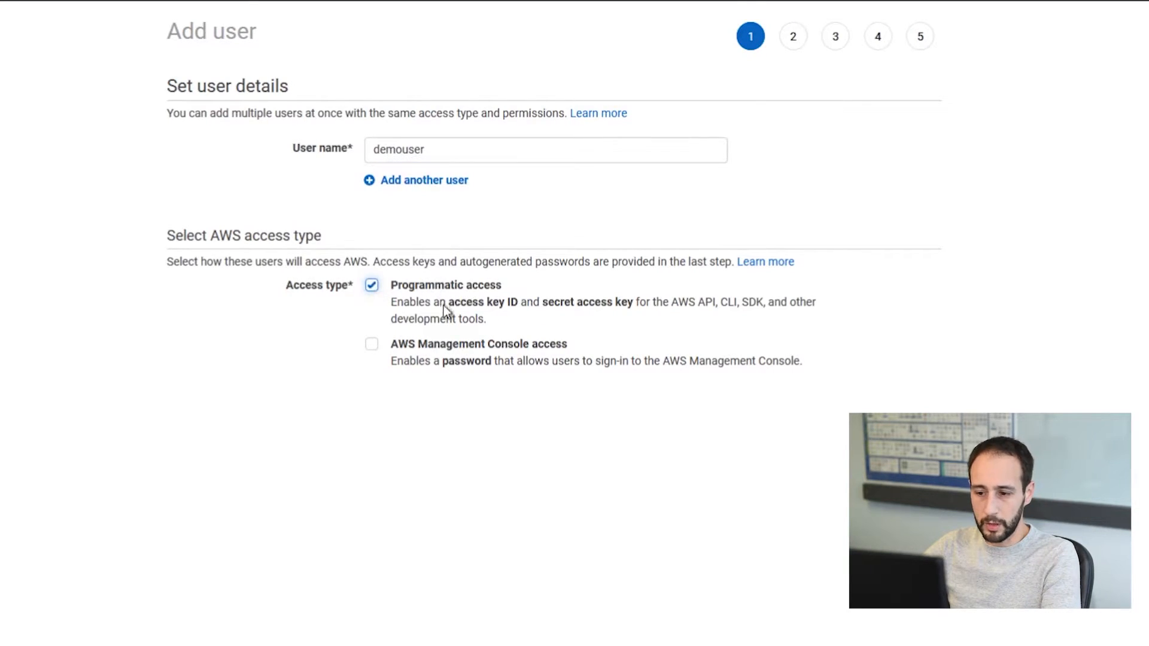
click(880, 644)
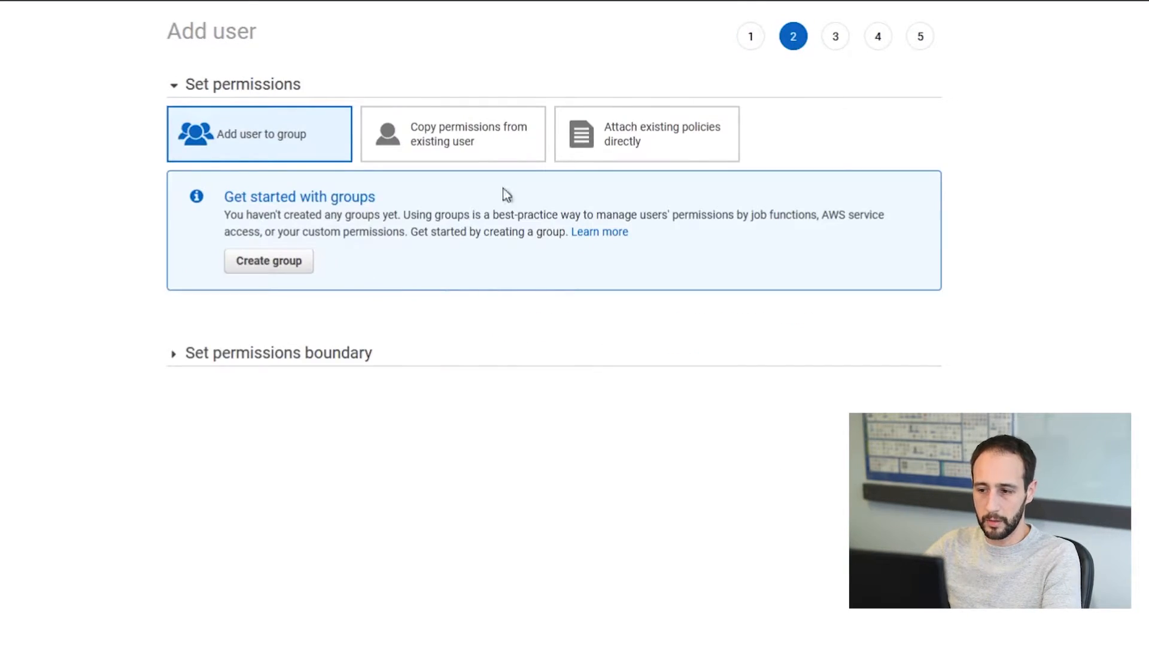
Step: Attach the existing AmazonS3FullAccess policy directly to the new user and create the user
click(601, 141)
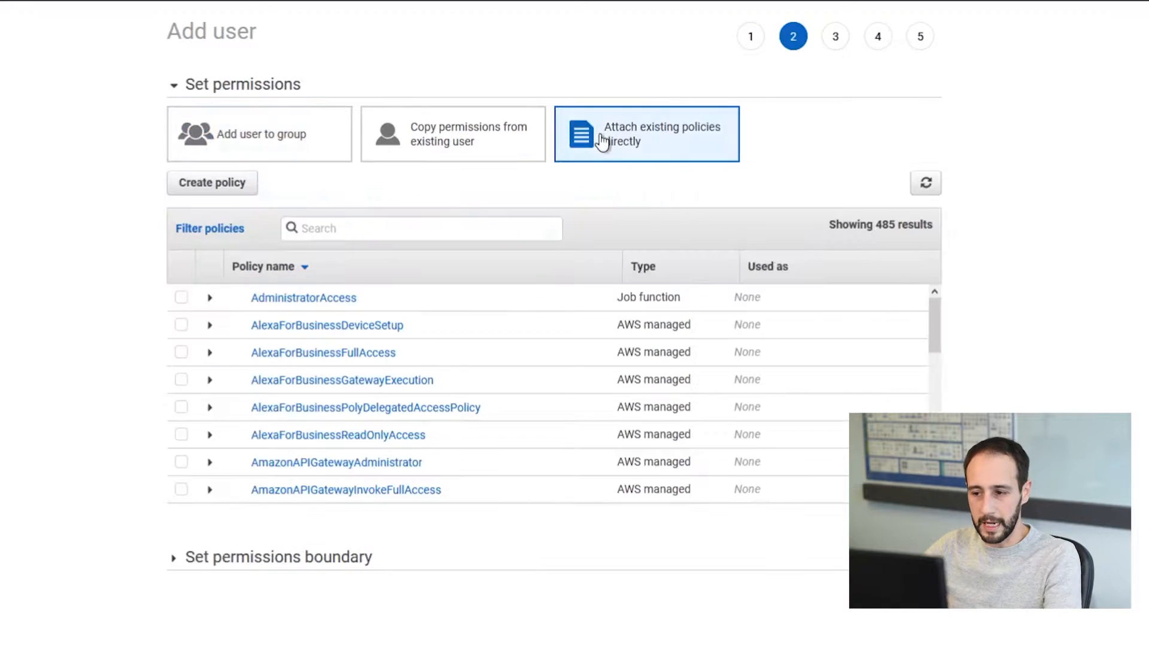
click(401, 223)
text(s3full)
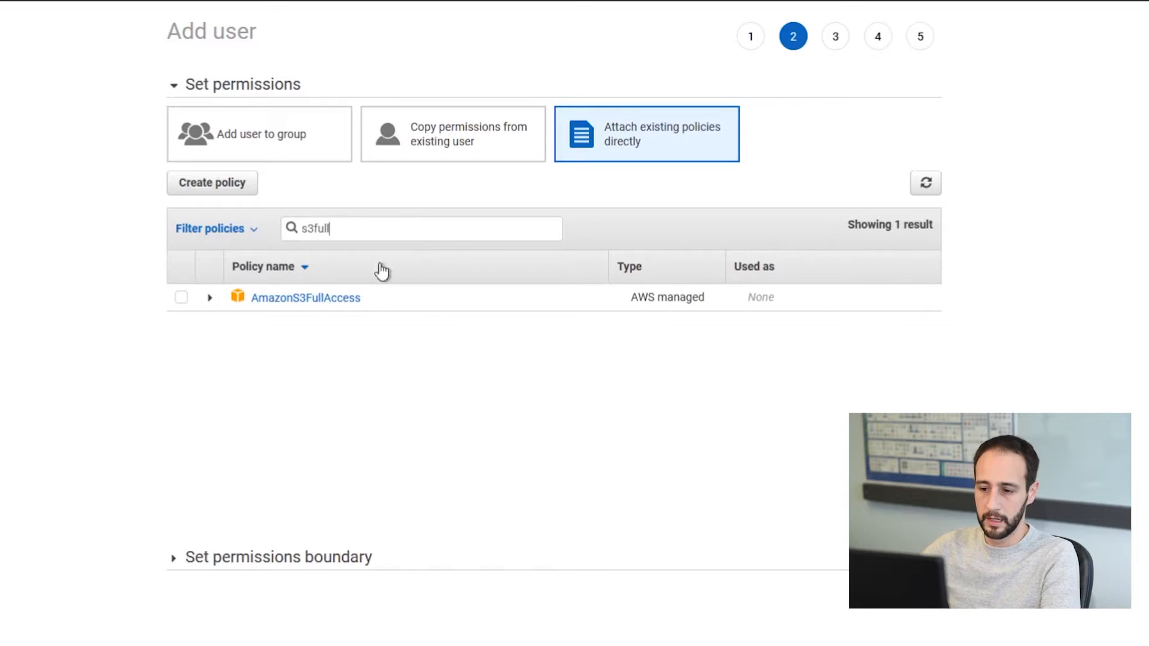
click(181, 297)
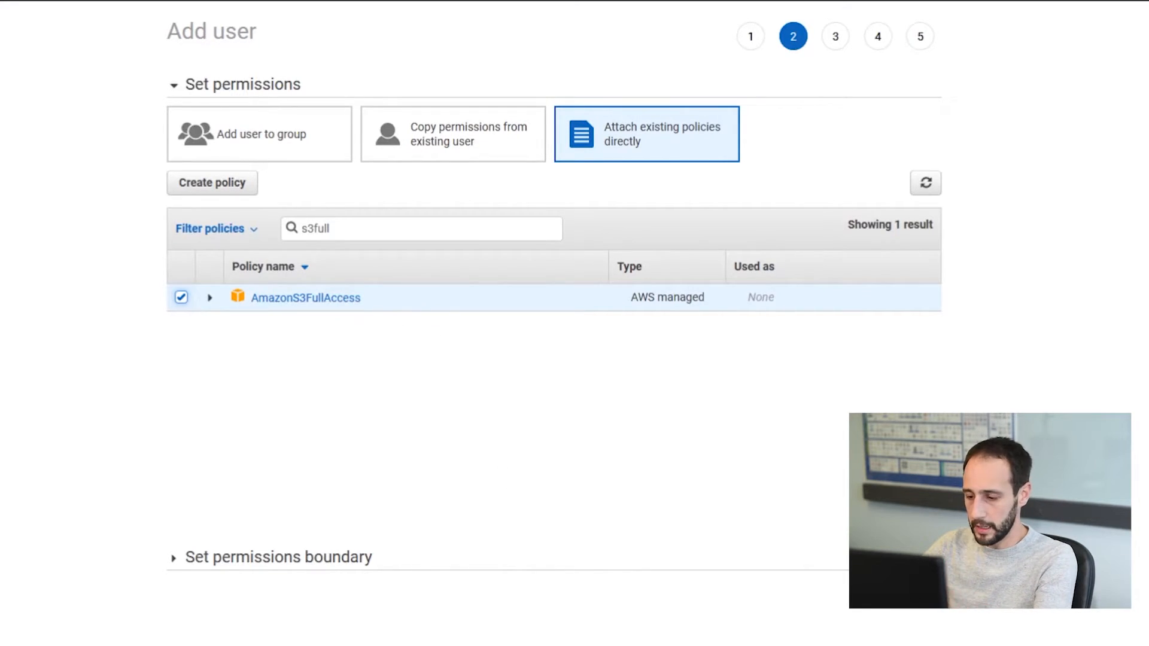
click(887, 610)
click(887, 610)
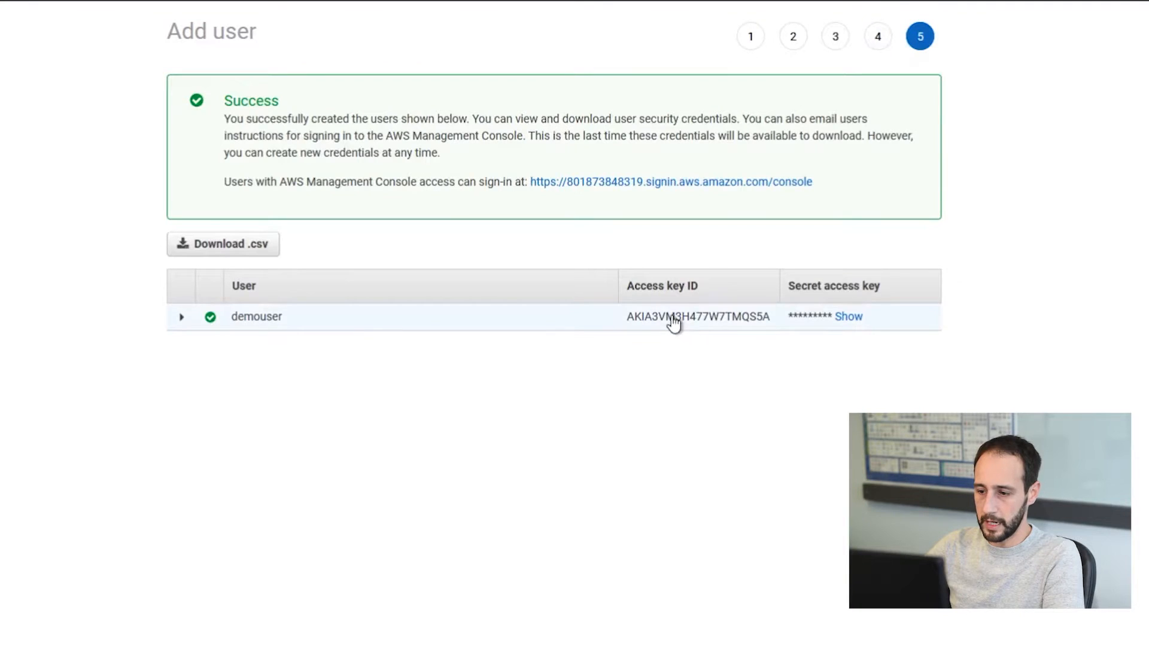
Step: Copy the new user's access key ID and paste it into the Access key field of the CloudBerry Amazon S3 account
double_click(672, 325)
key(ctrl+c)
key(alt+Tab)
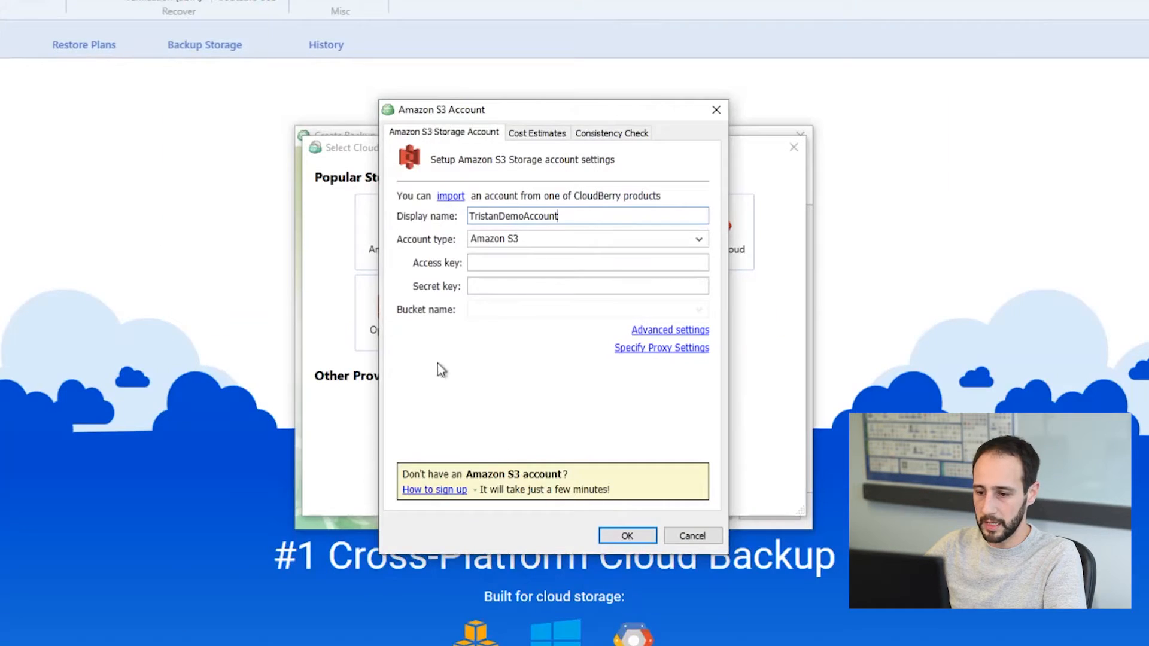
click(535, 262)
key(ctrl+v)
Step: Reveal and copy demouser's secret access key in the browser, and paste it into the Secret key field of the CloudBerry account
key(alt+Tab)
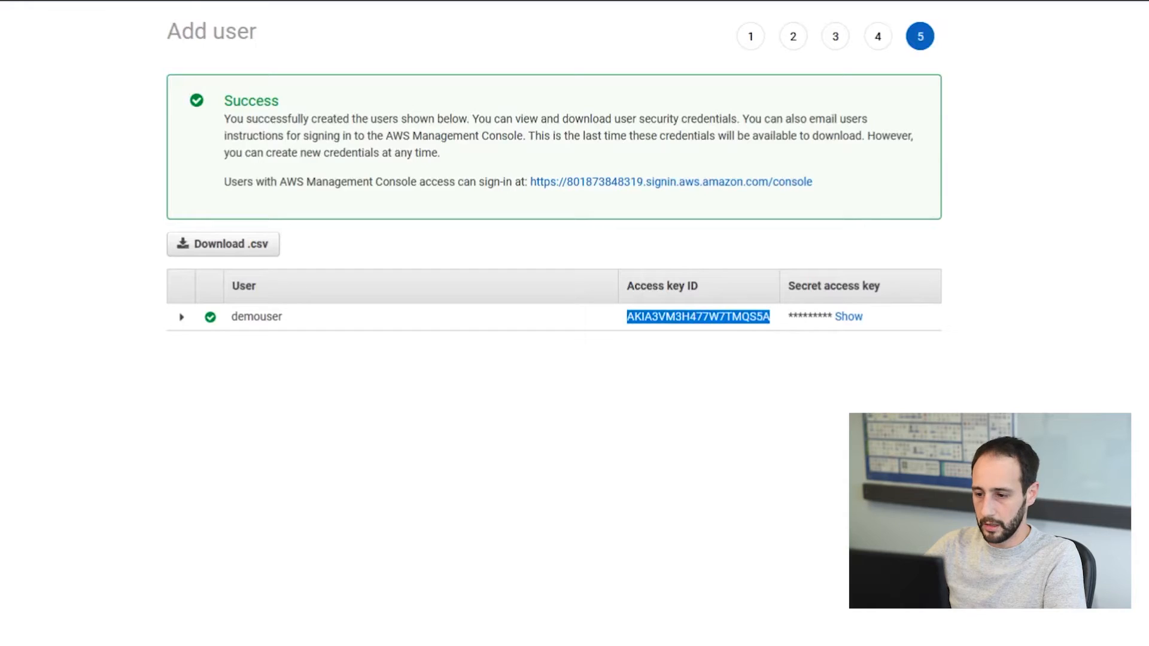
click(852, 319)
right_click(860, 333)
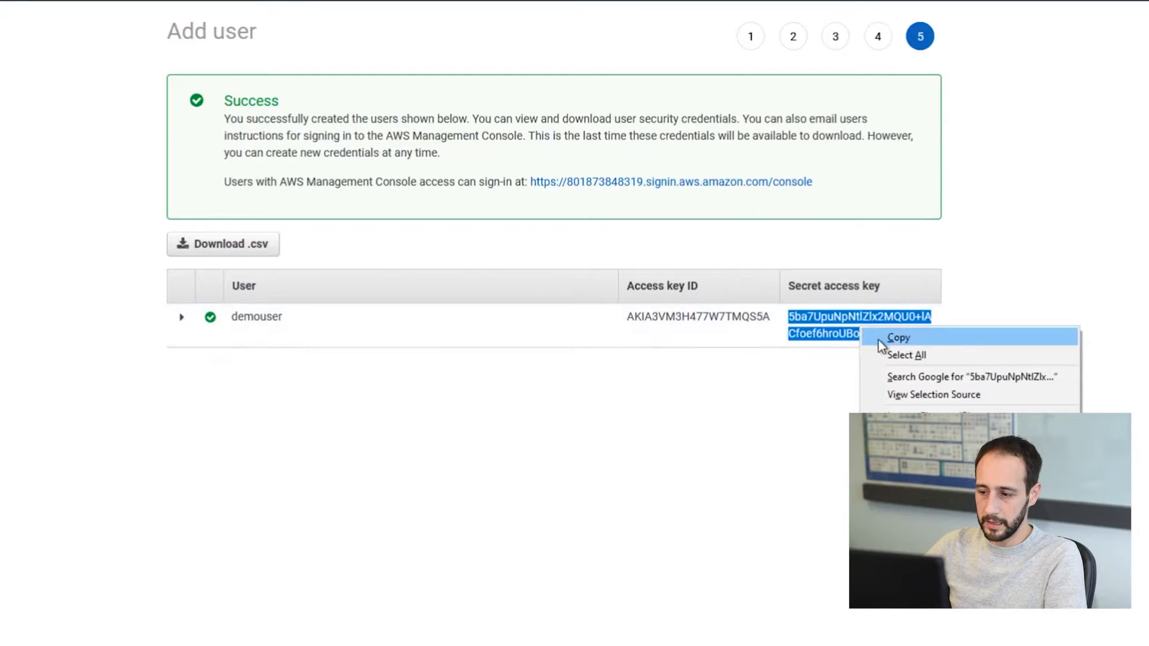
click(880, 341)
key(alt+Tab)
click(423, 257)
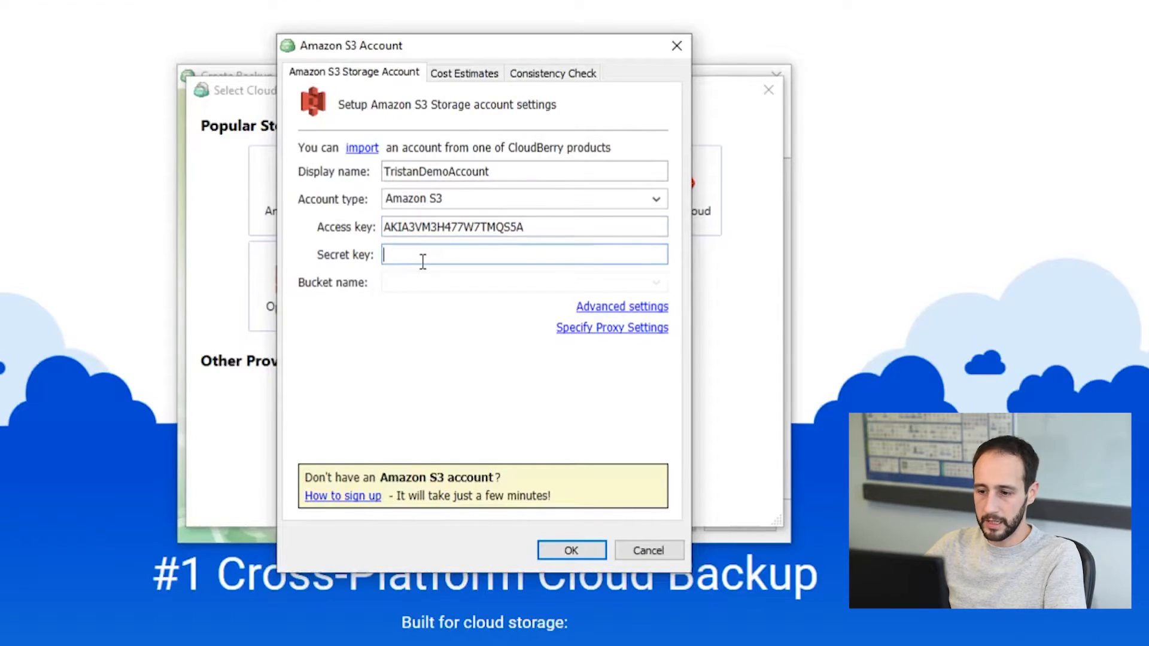
key(ctrl+v)
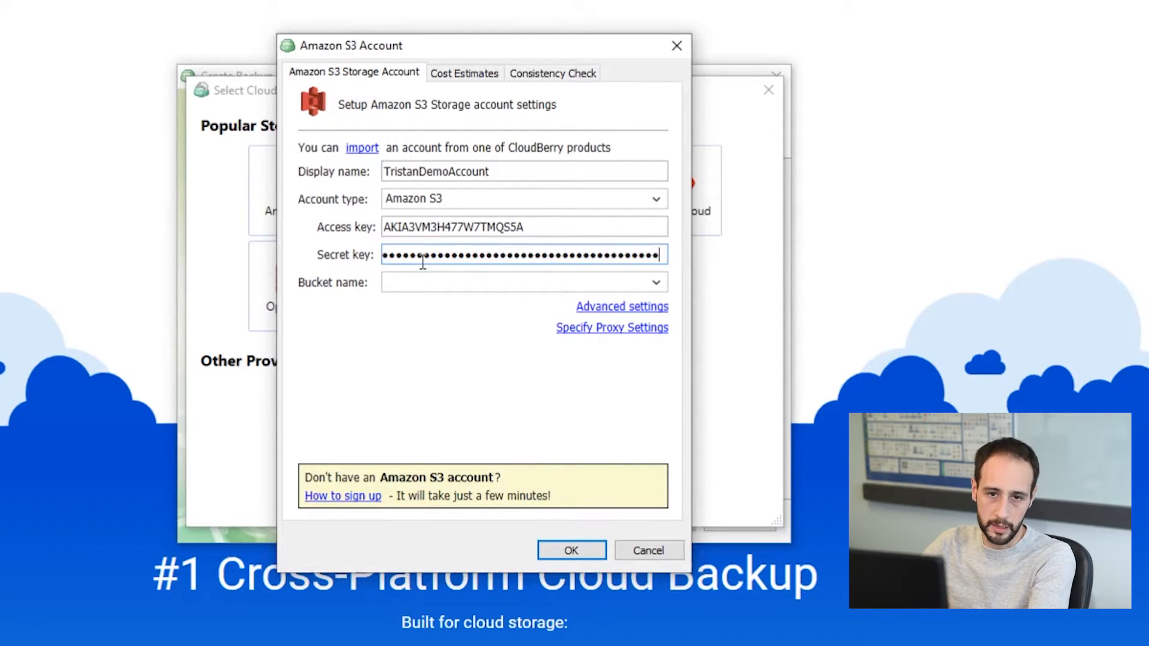
Step: Select the existing demo backup bucket for the Amazon S3 account and save the account
click(535, 287)
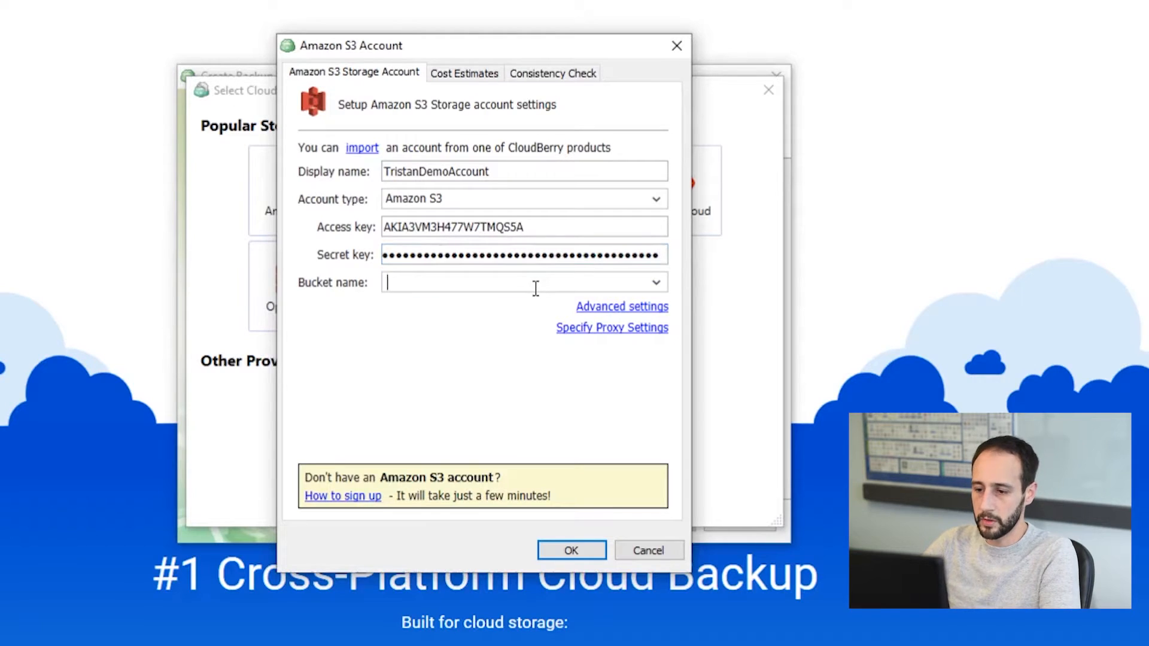
click(658, 281)
click(475, 324)
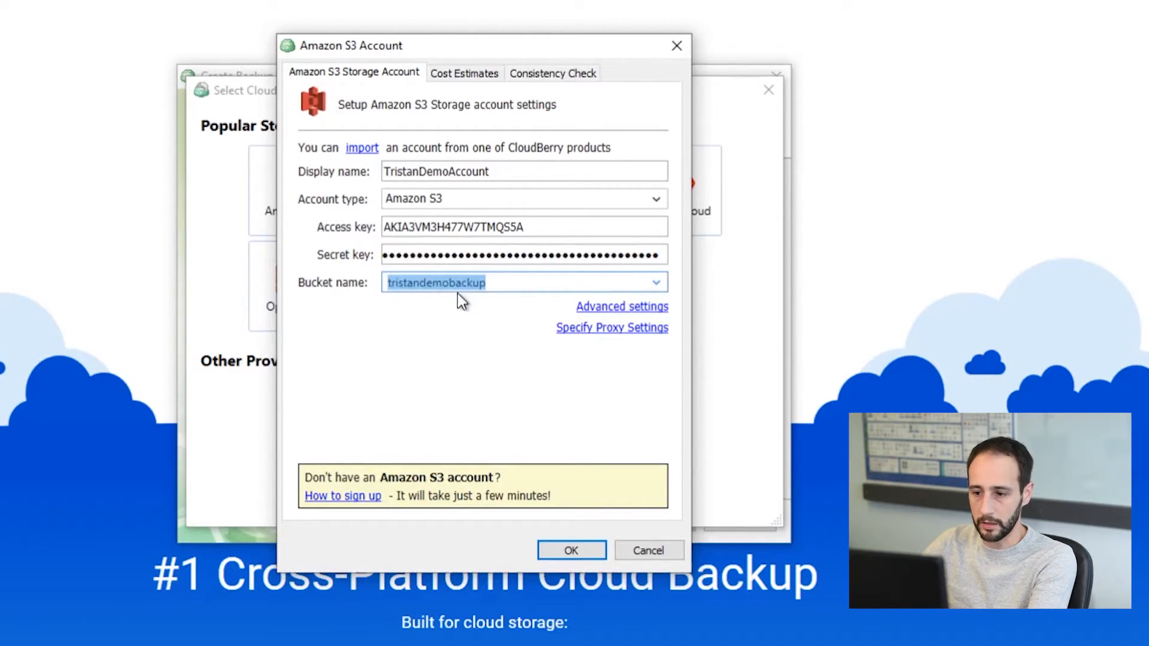
click(580, 552)
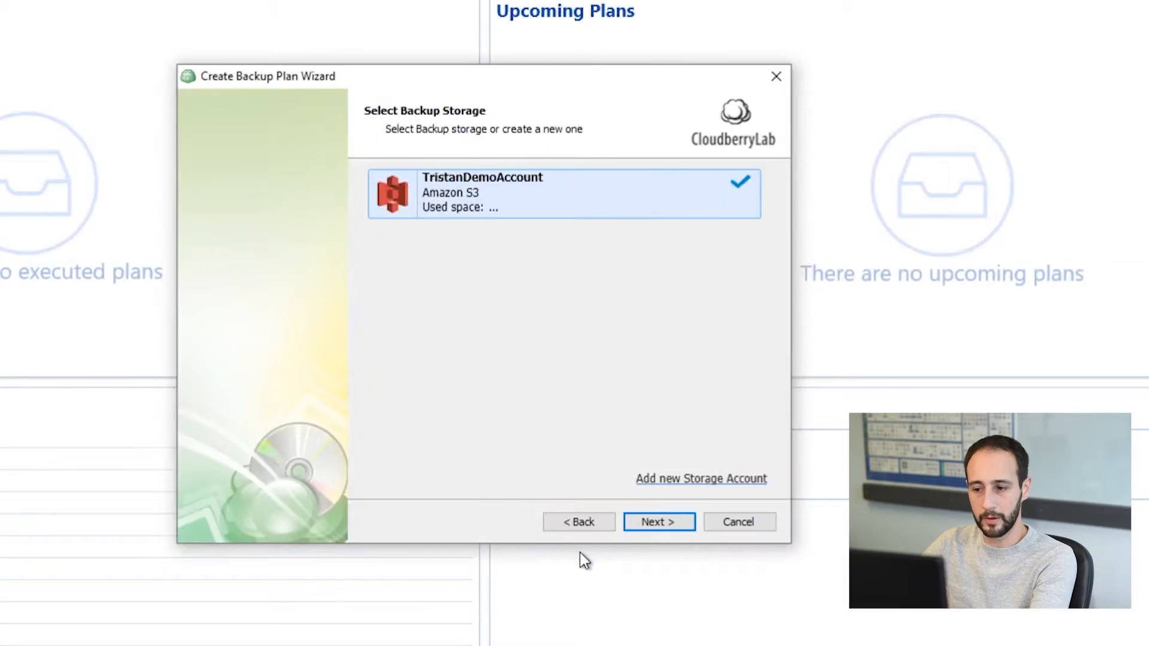
Step: Use the new Amazon S3 account as backup storage, keeping the default plan name, Advanced Mode and the default advanced options
click(670, 527)
drag(459, 177, 616, 178)
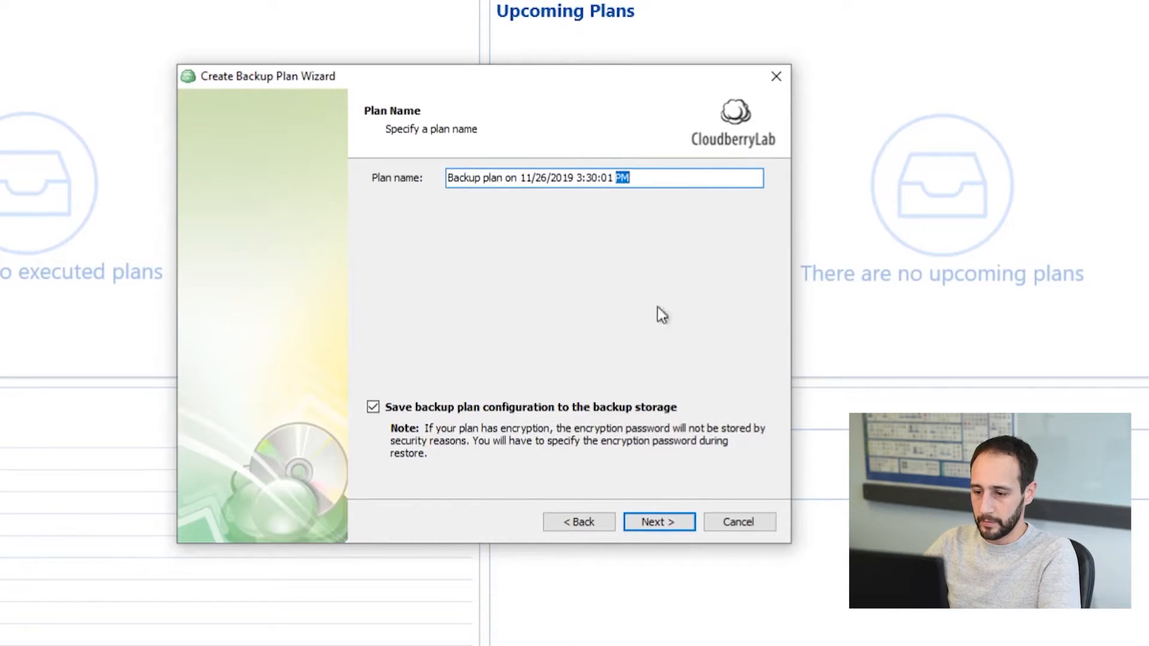
click(670, 530)
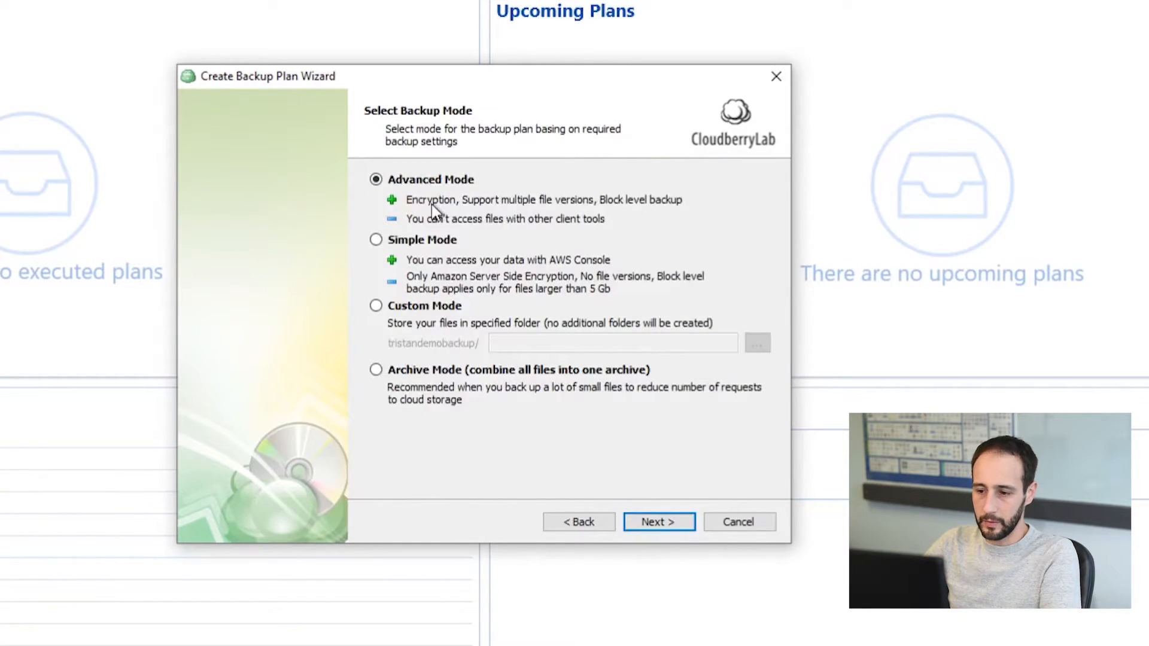
click(641, 529)
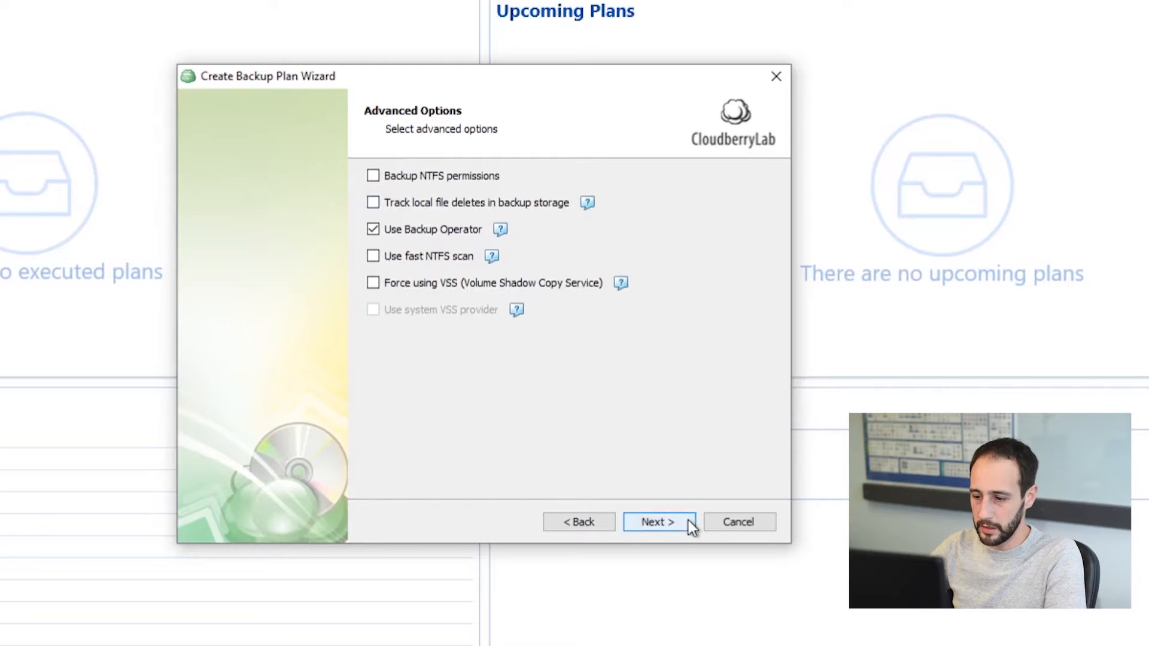
click(674, 525)
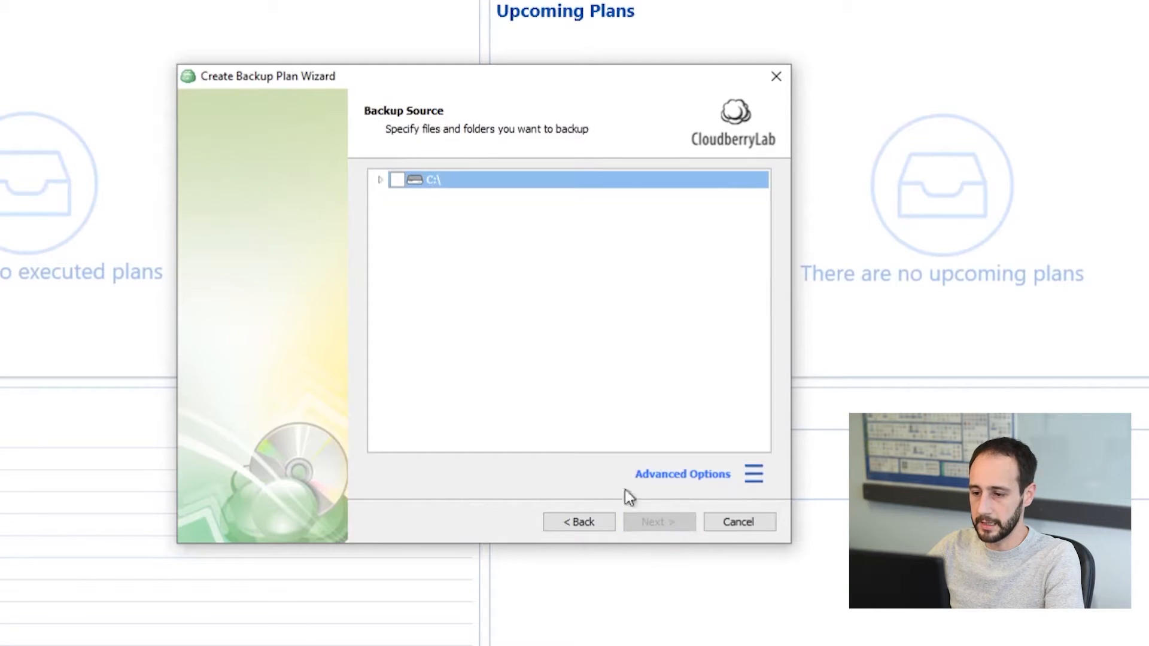
Step: Choose the Documents folder of the personal user profile under C:\Users as the backup source
click(380, 180)
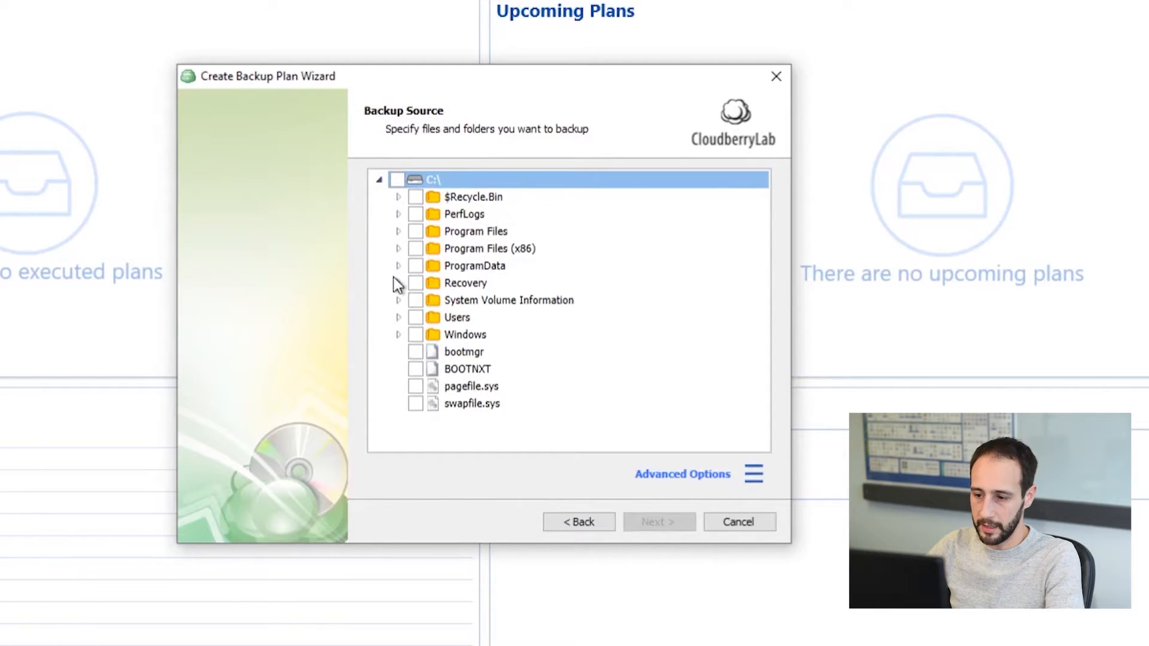
click(399, 318)
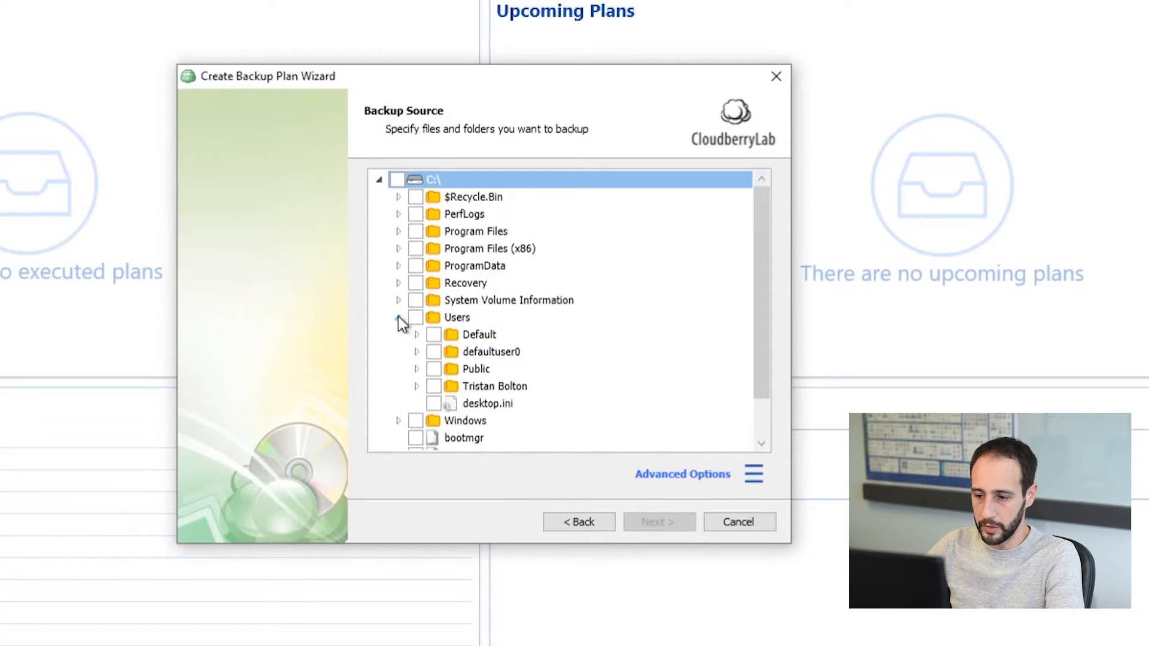
click(417, 387)
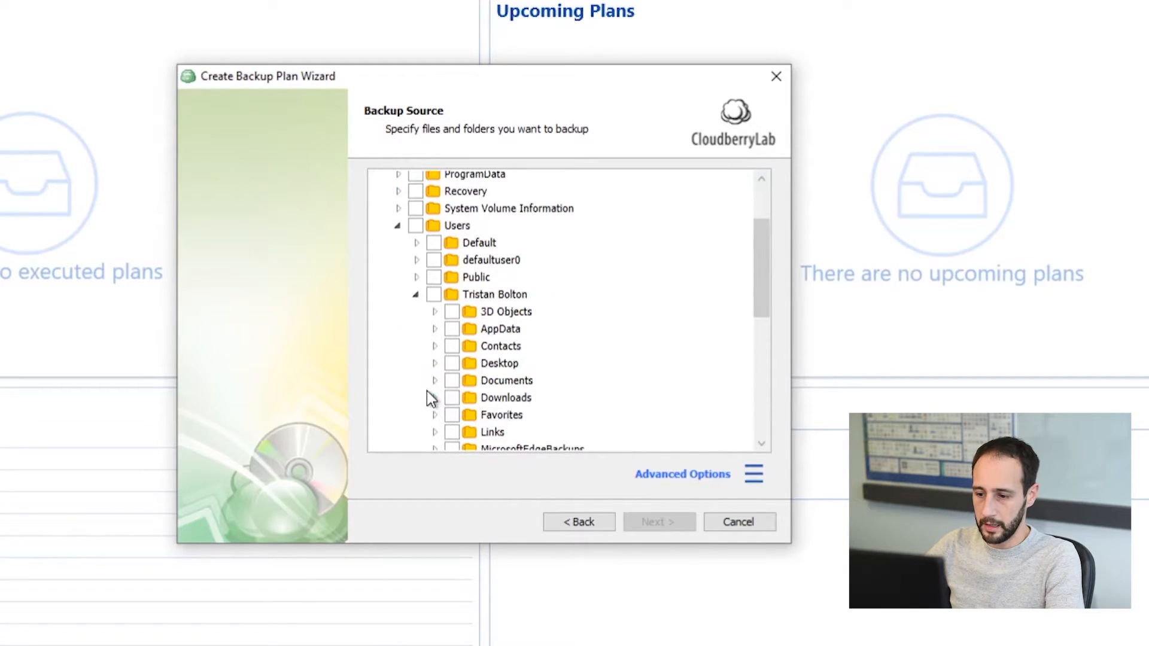
click(452, 381)
click(649, 522)
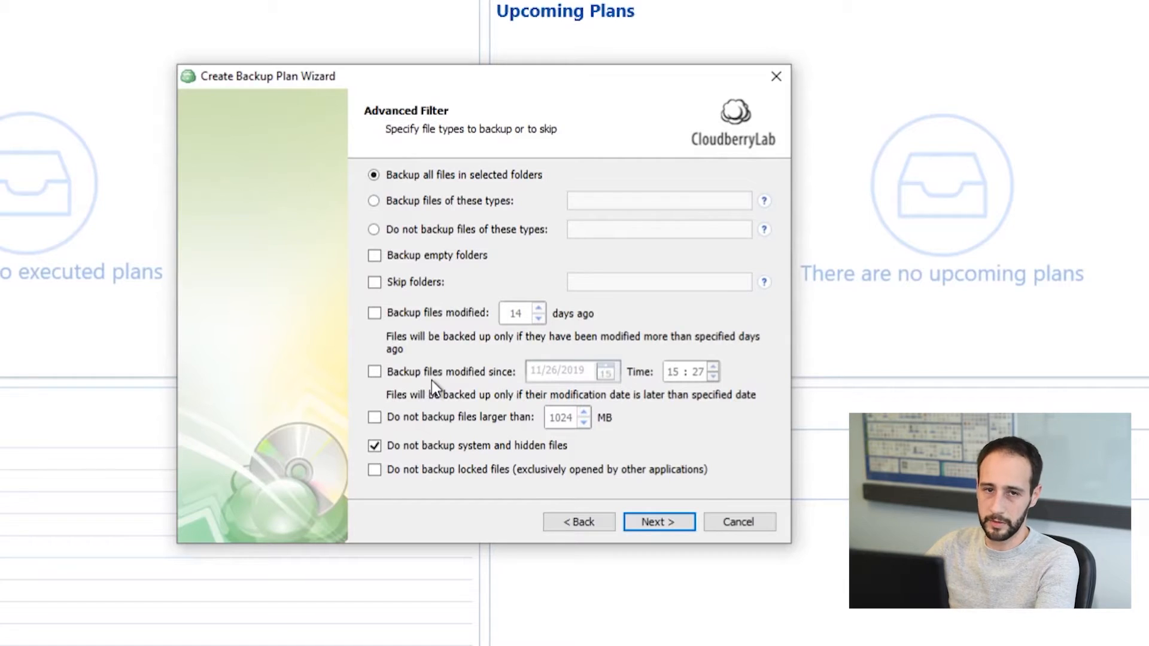
Step: Accept the default file filter, set the storage class to Intelligent-Tiering and proceed to the retention policy
click(639, 524)
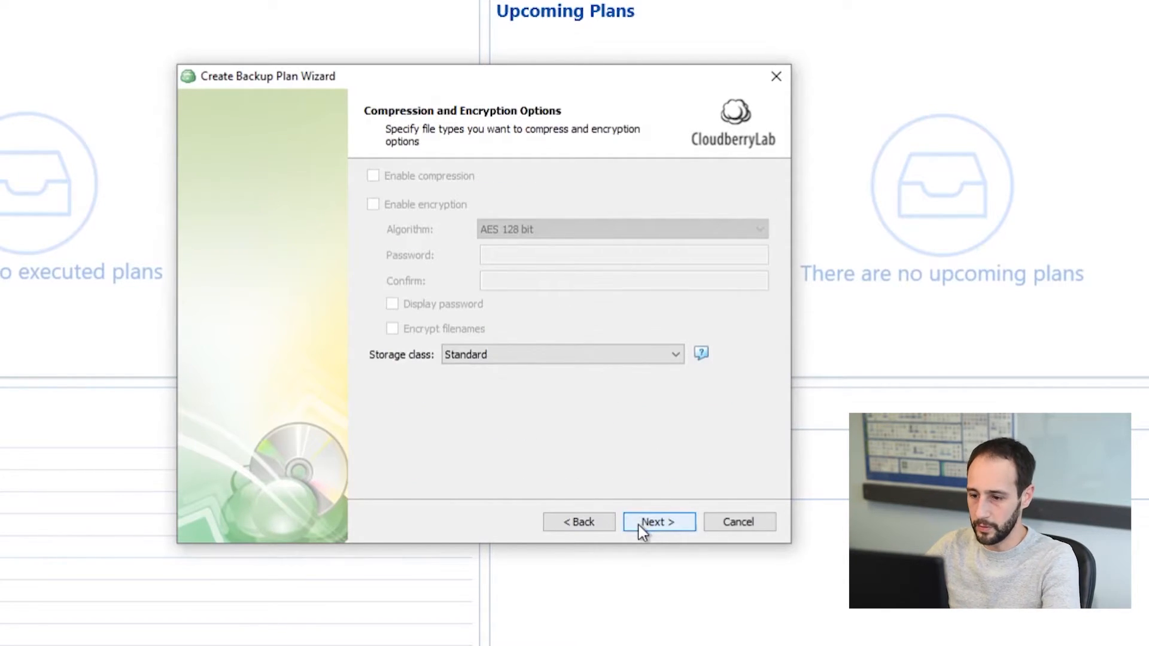
click(541, 359)
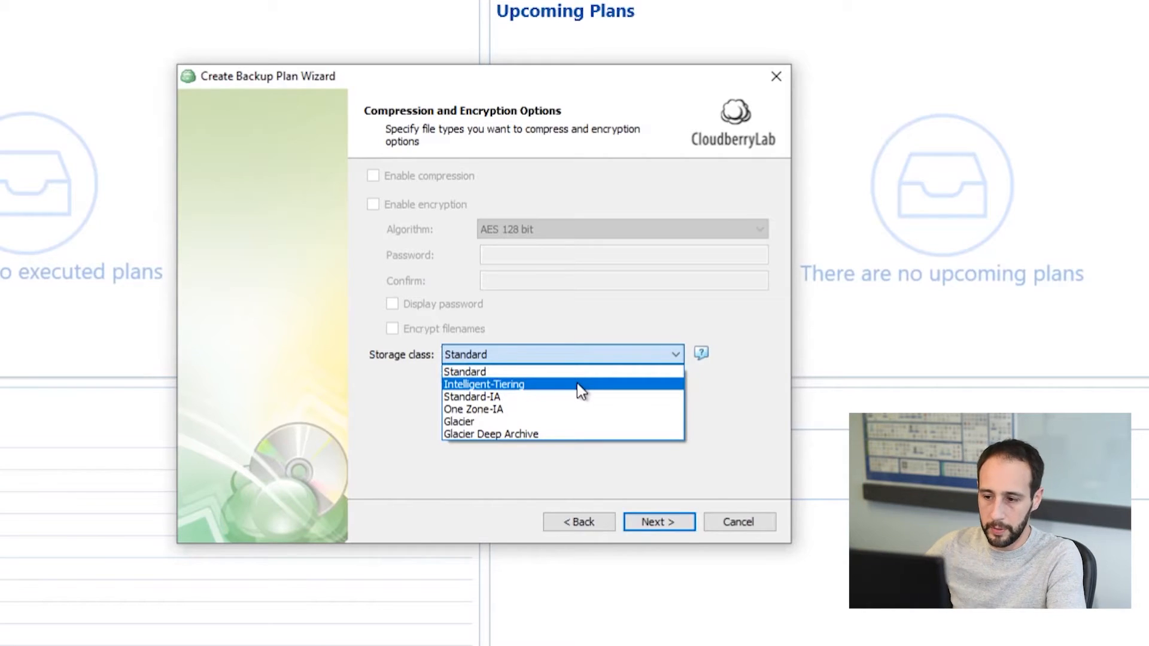
click(577, 384)
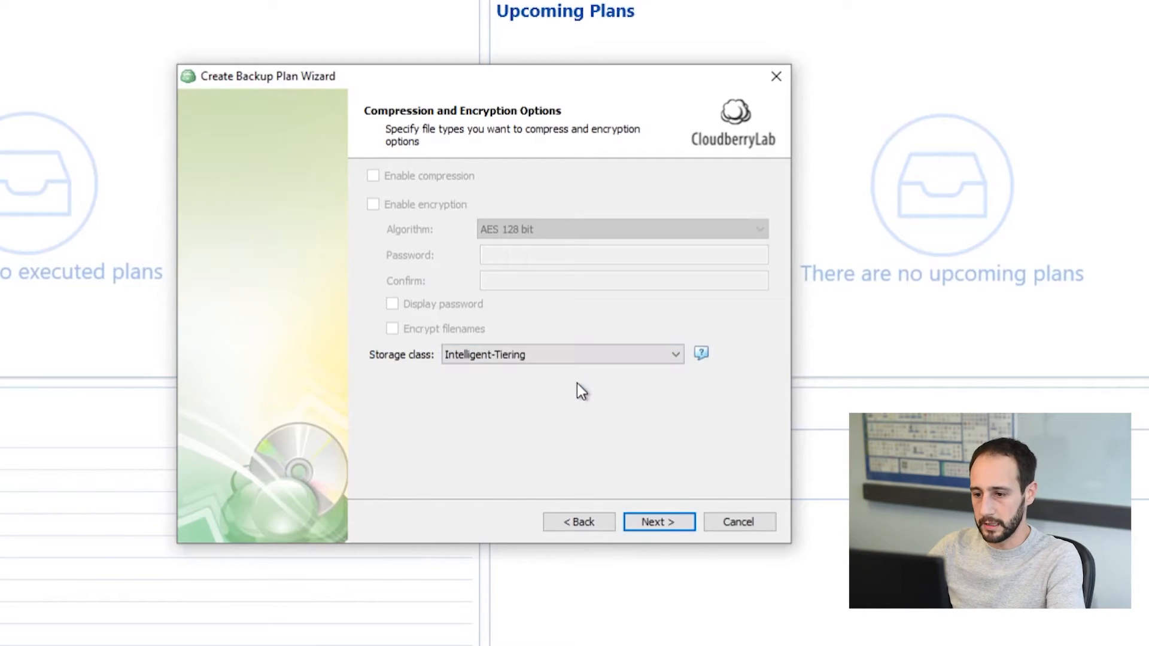
click(653, 515)
click(653, 518)
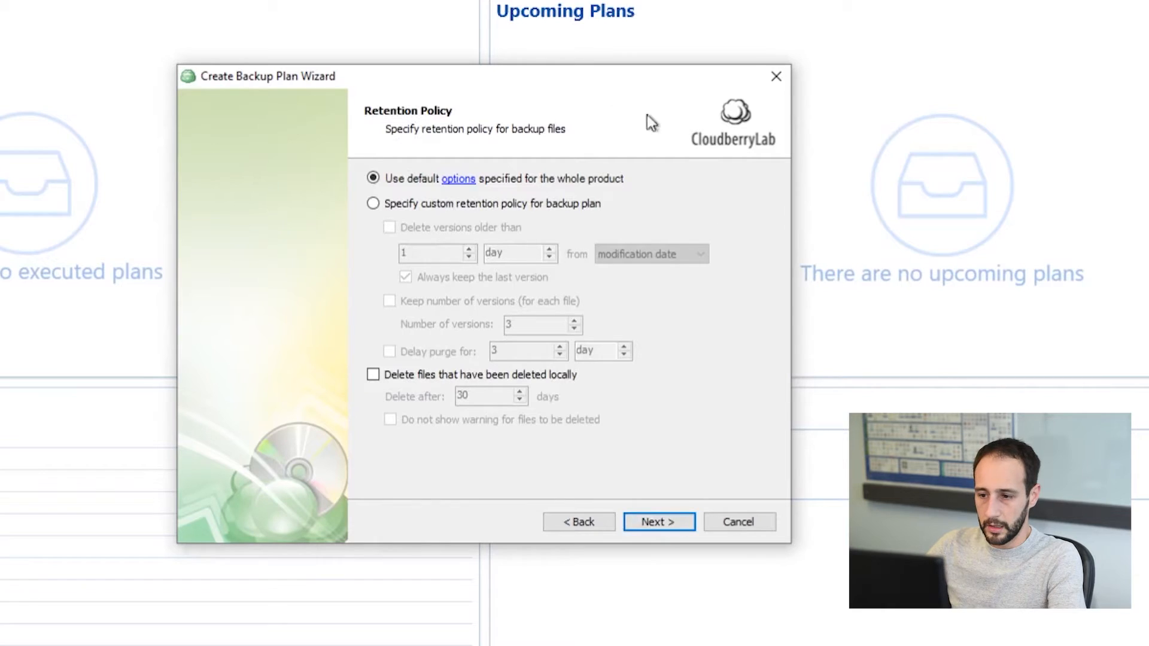
Step: Check the product-wide default retention options and keep the limit of 3 versions for each file
click(456, 180)
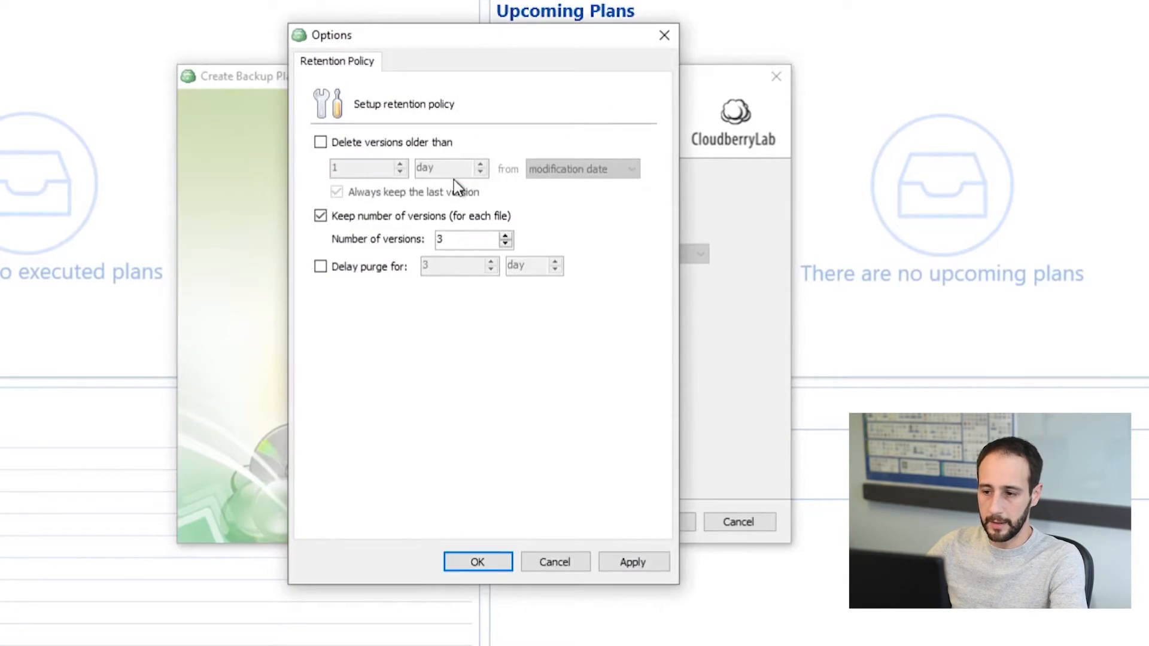
double_click(463, 239)
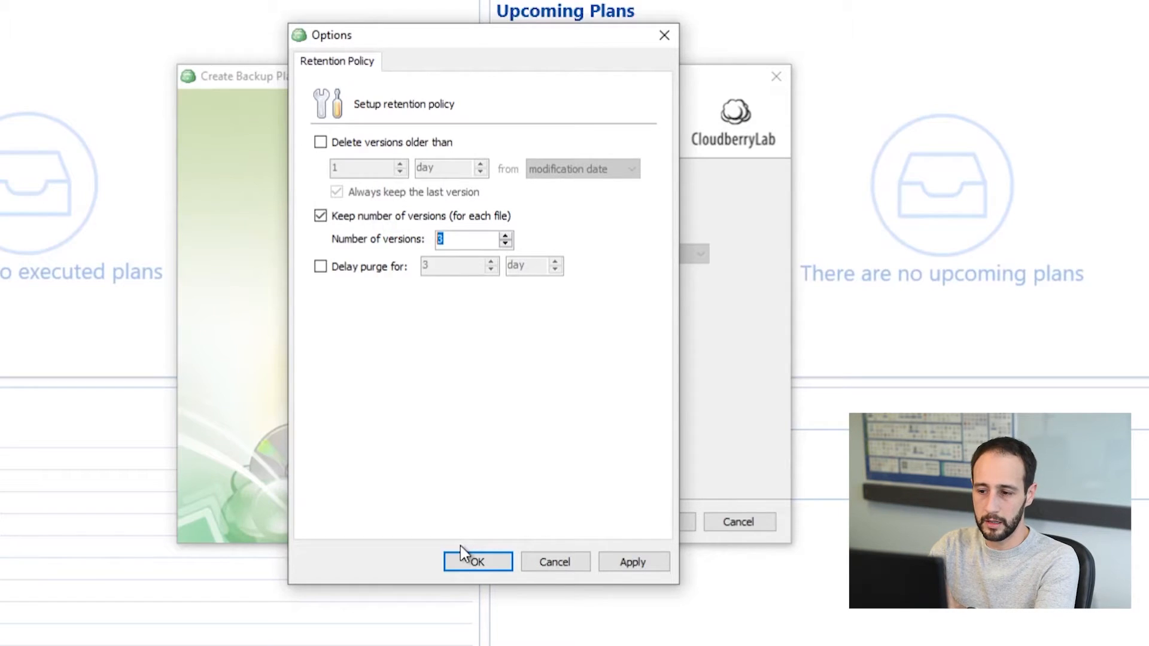
click(493, 560)
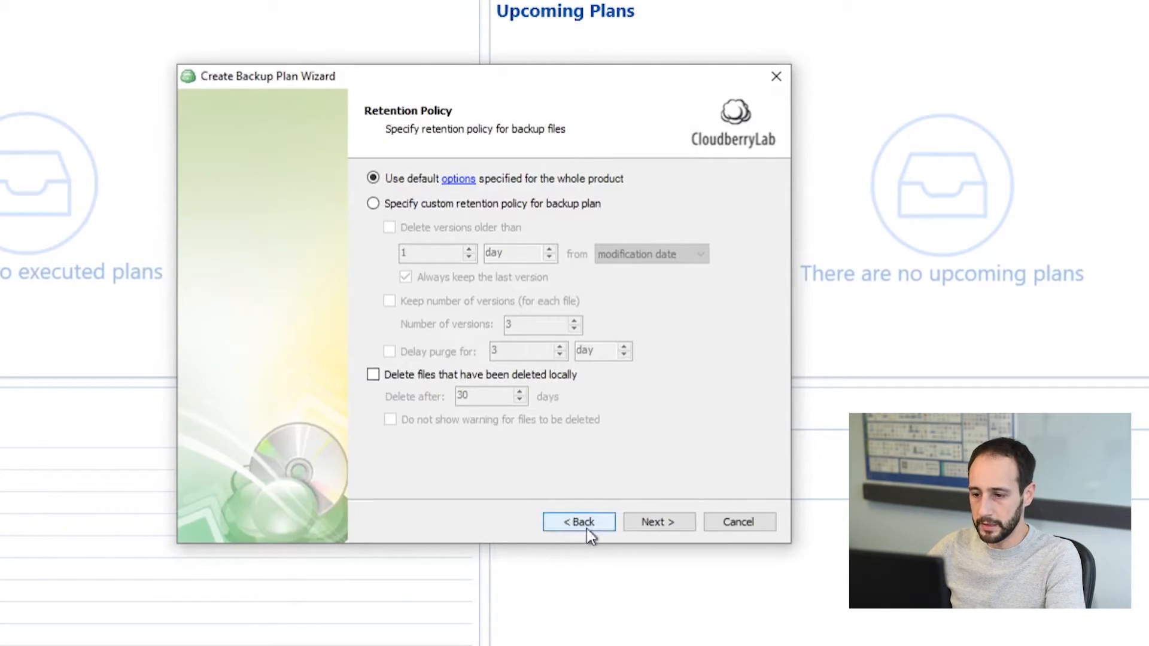
click(416, 374)
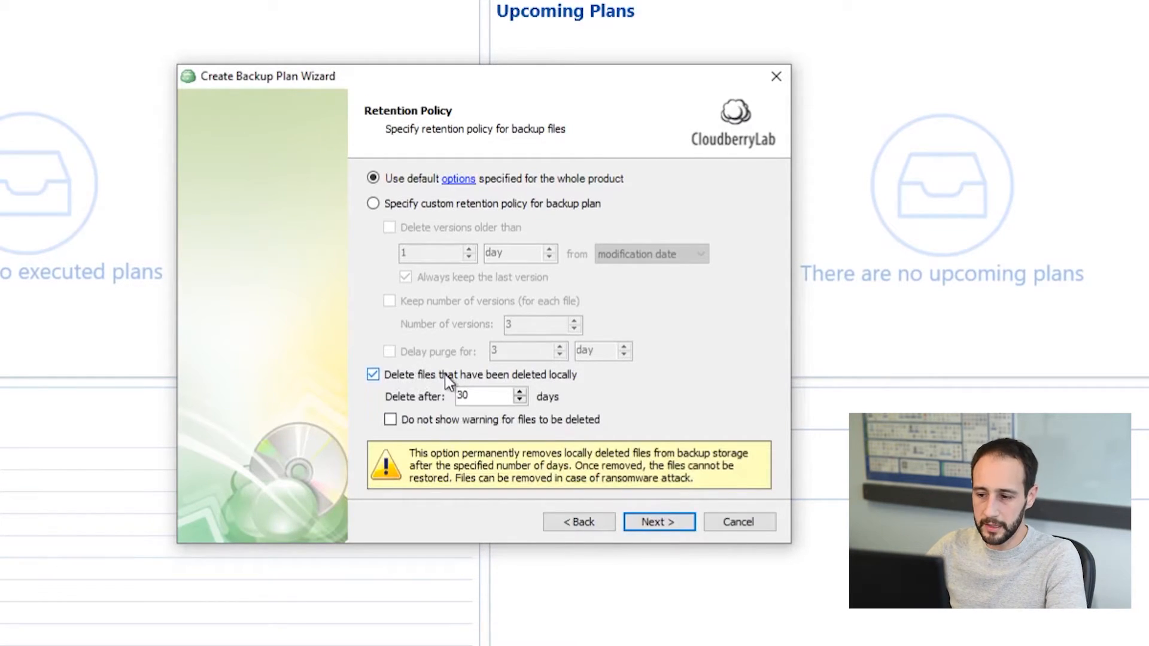
drag(492, 396, 449, 401)
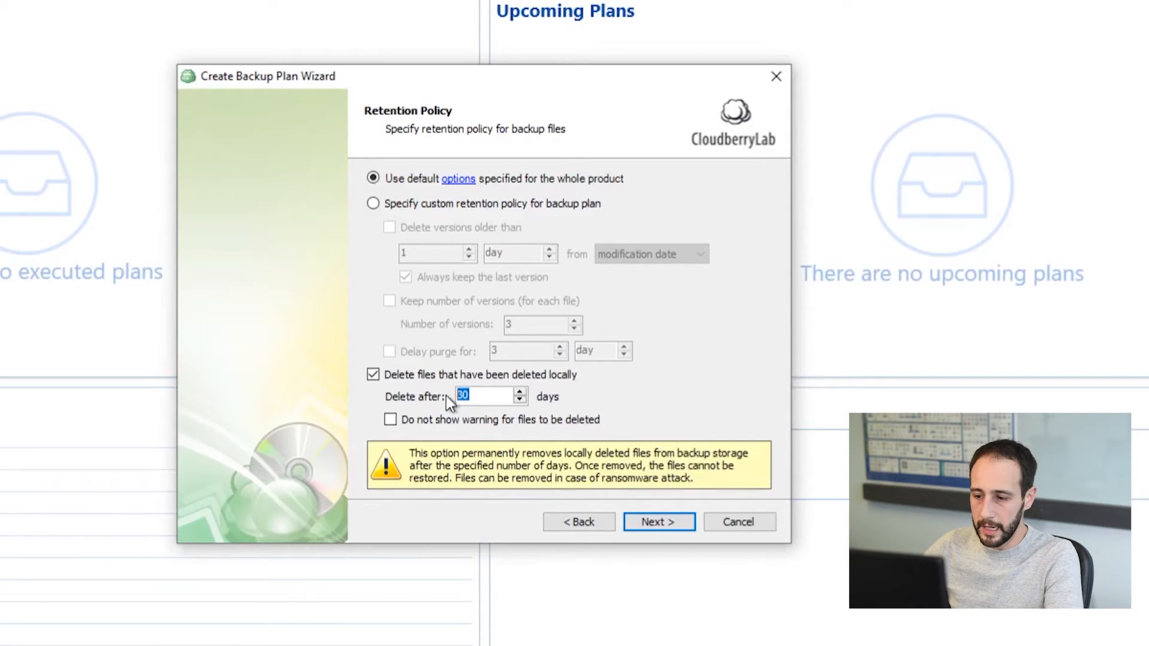
click(458, 378)
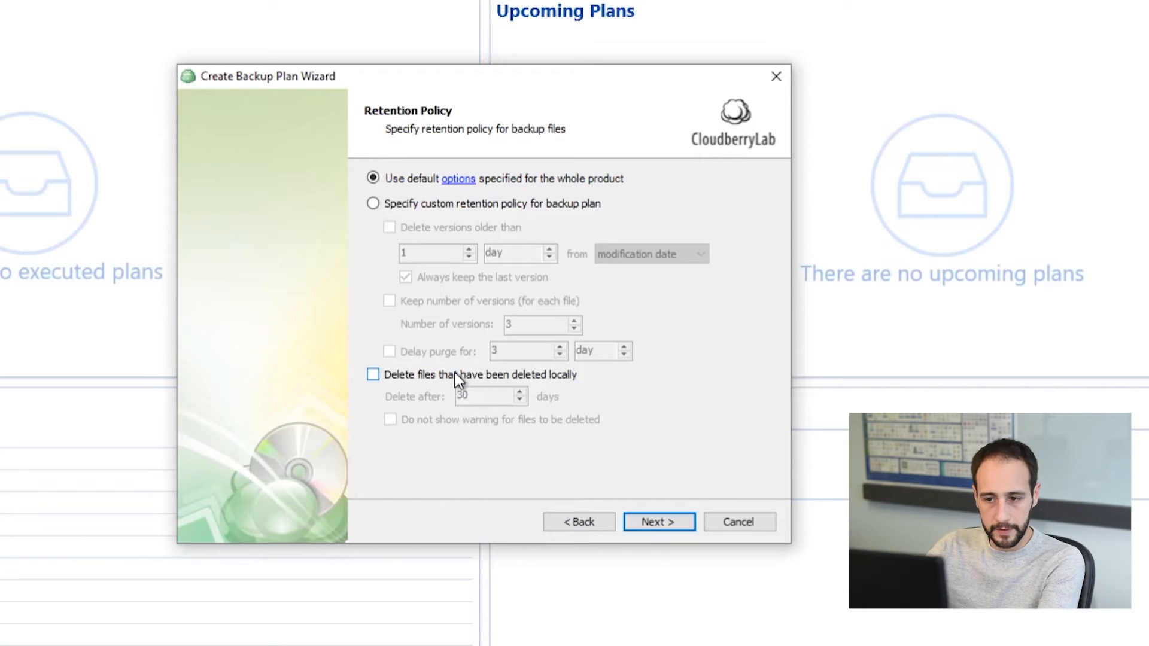
Step: Keep the default retention policy, manual running and no pre- or post-backup actions, and disable the completion notification email
click(661, 520)
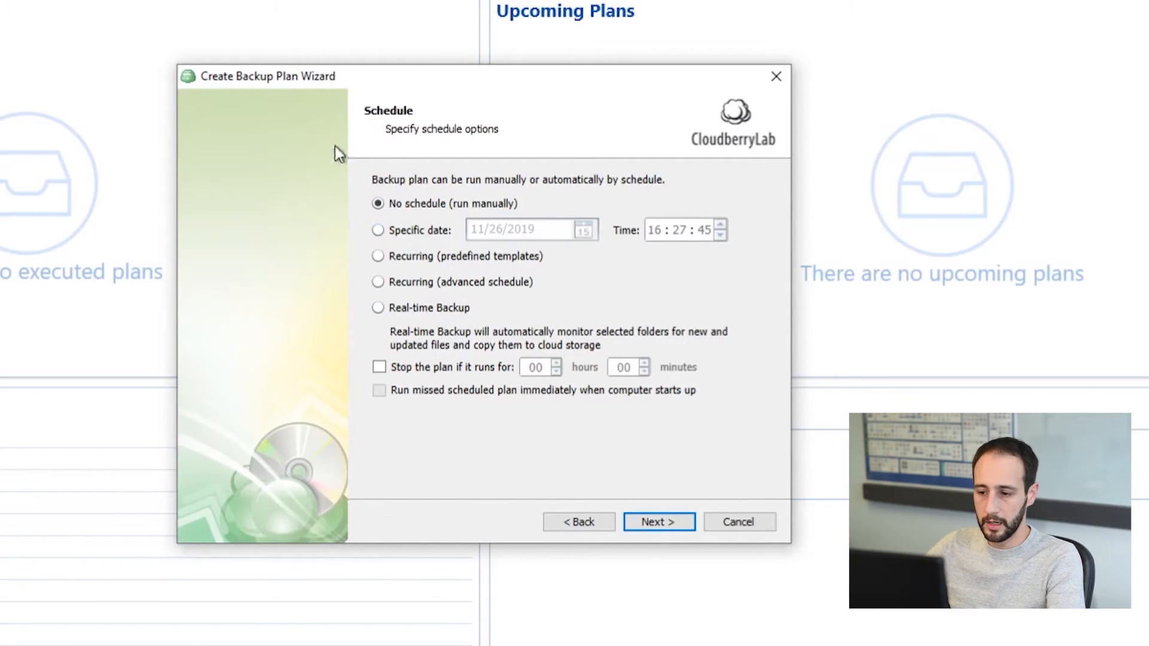
click(666, 522)
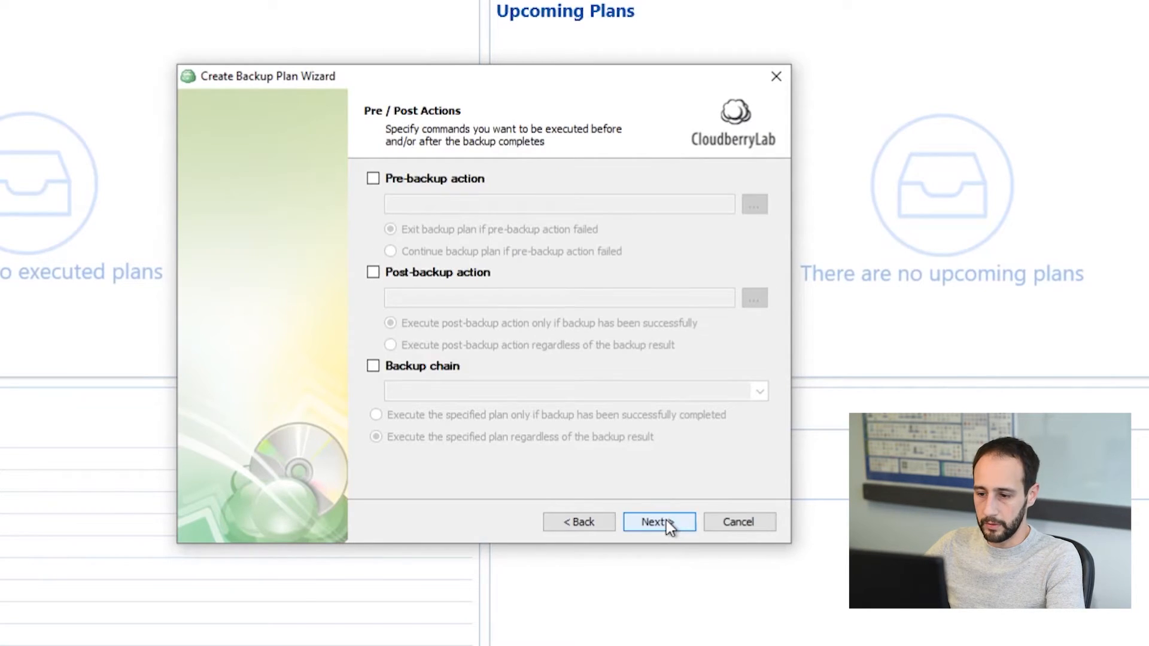
click(666, 522)
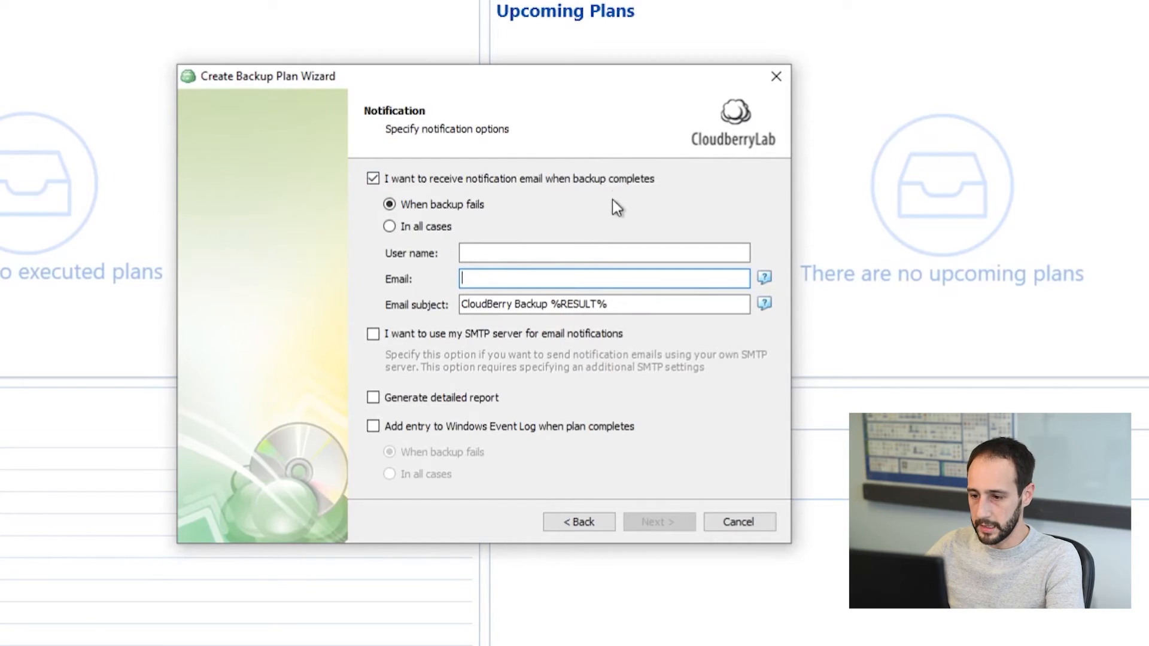
click(423, 177)
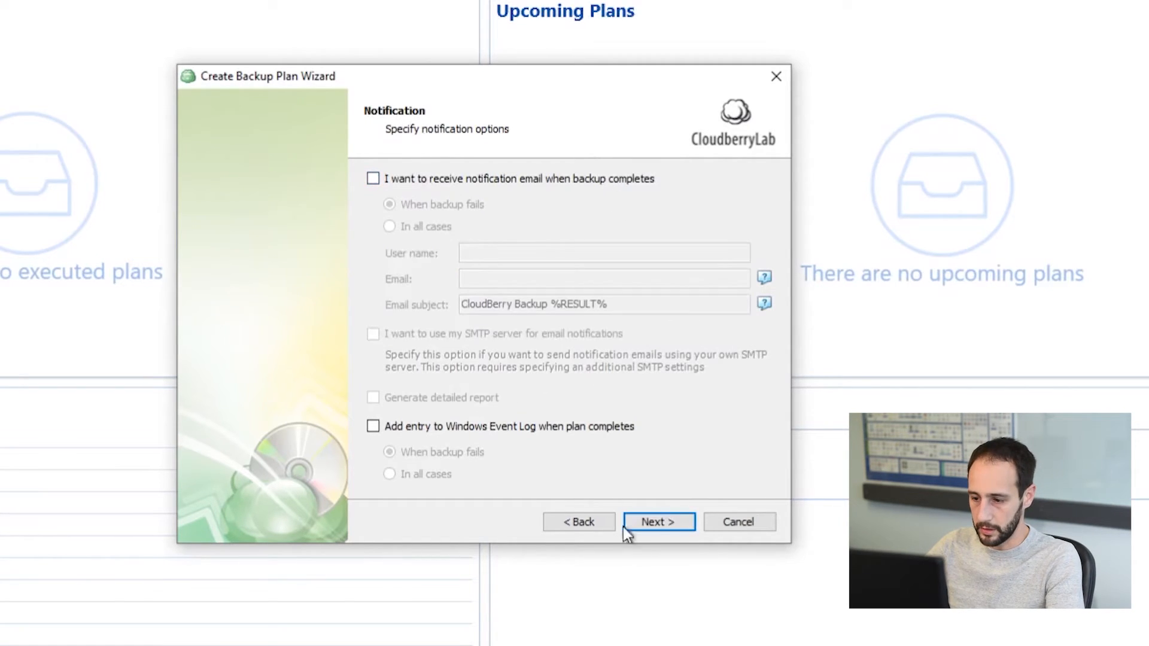
Step: Finish creating the backup plan and run it from the list of backup plans
click(658, 524)
click(659, 523)
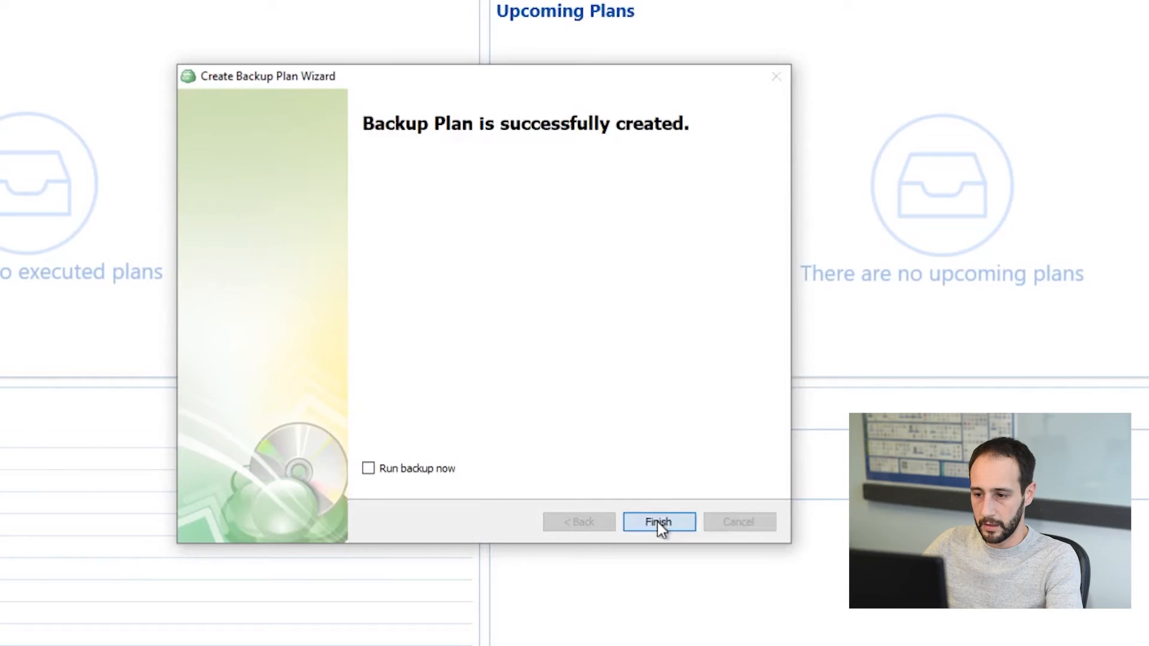
click(657, 524)
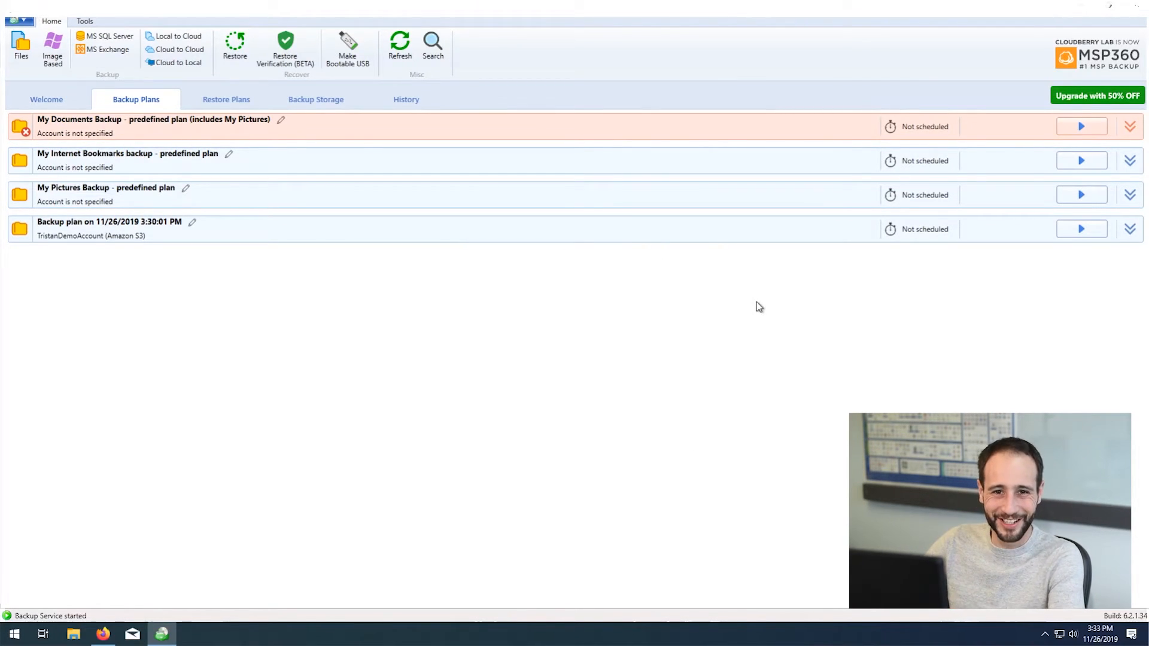
click(1081, 231)
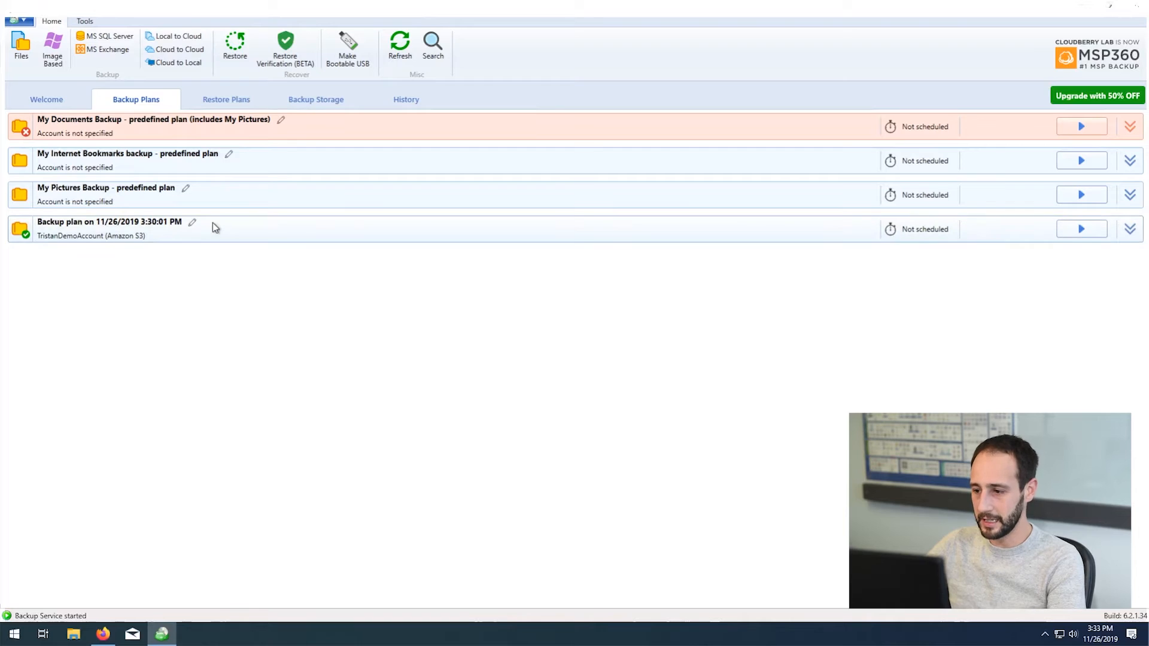
Step: Switch to the AWS console in the browser and open the demo backup bucket in the S3 service
click(102, 635)
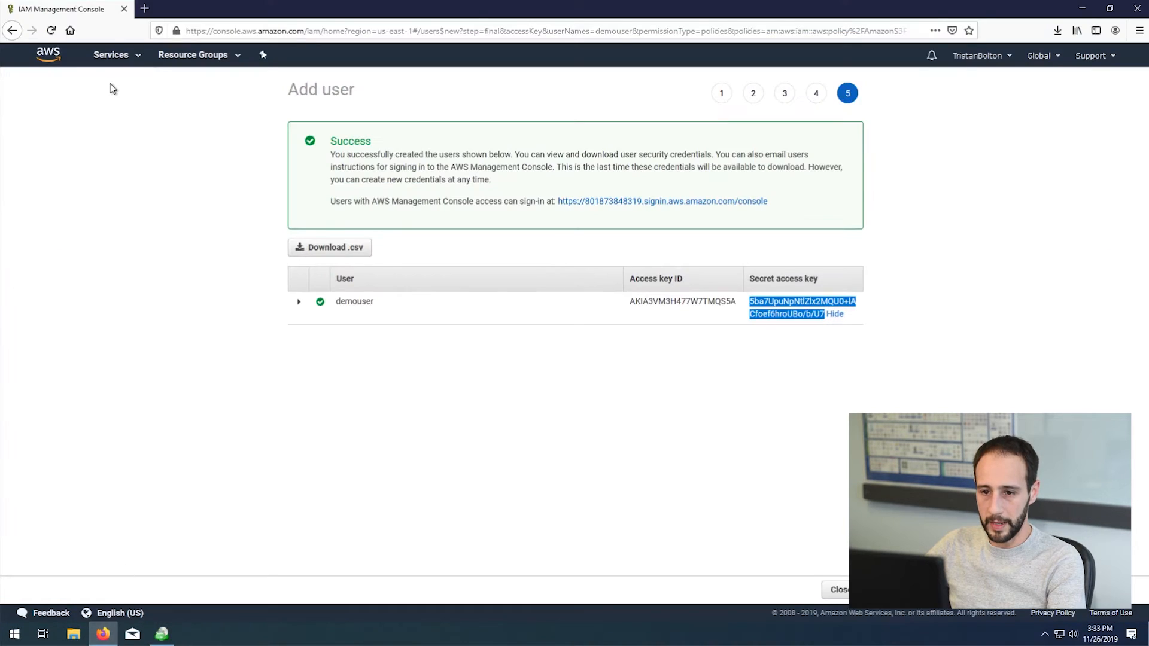
click(148, 66)
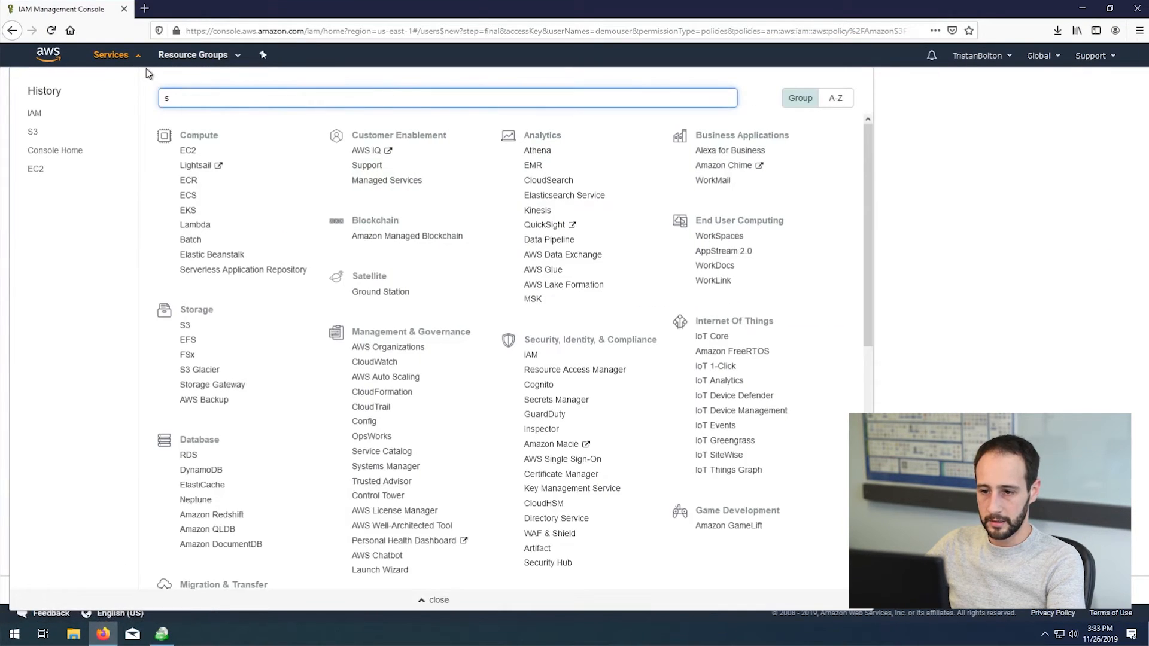
text(s3)
click(205, 135)
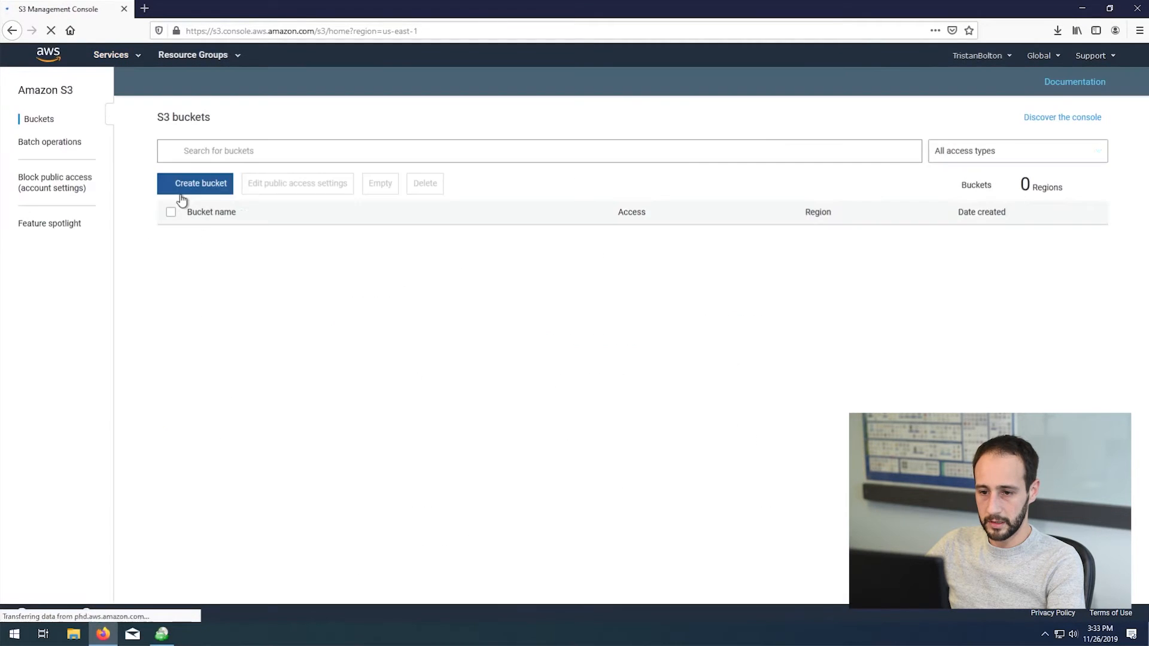
click(239, 239)
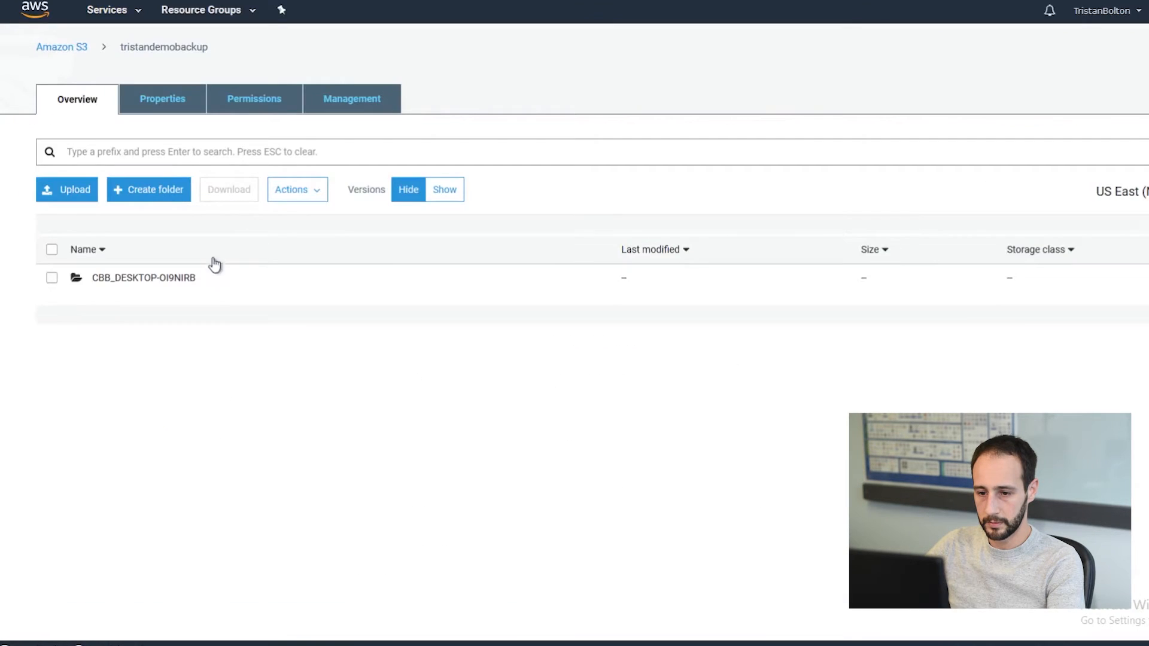
Step: Browse the bucket's CBB_DESKTOP-OI9NIRB folder through C$ and the user's Documents to the dated version of Standard File.txt
click(174, 280)
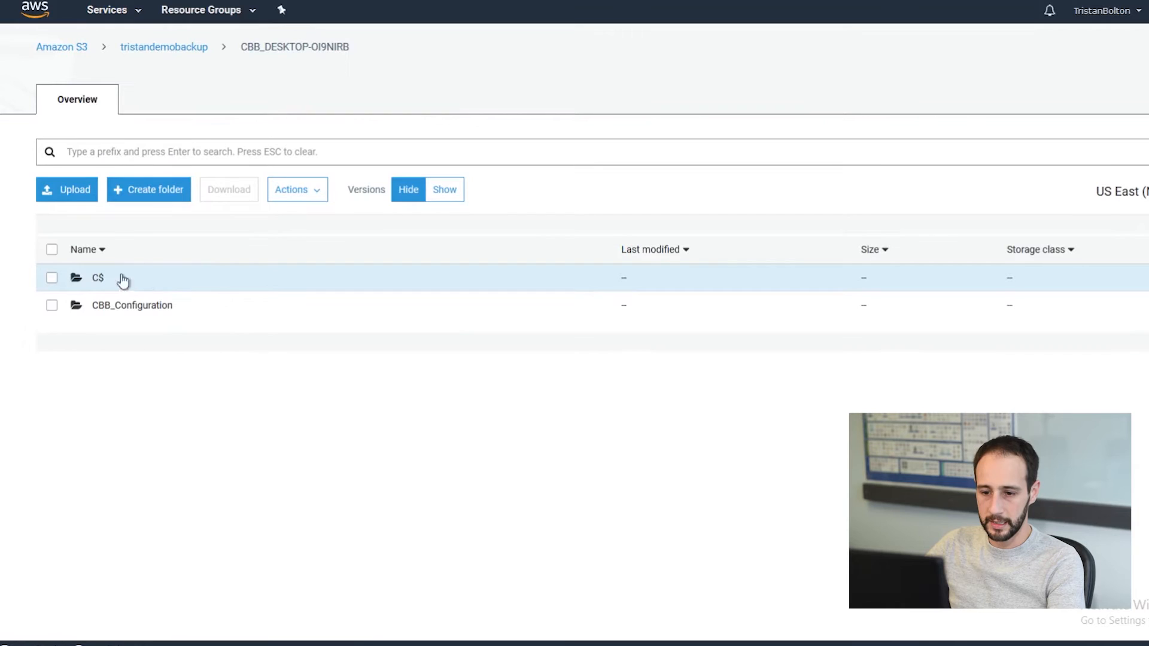
click(99, 279)
click(102, 282)
click(102, 283)
click(102, 281)
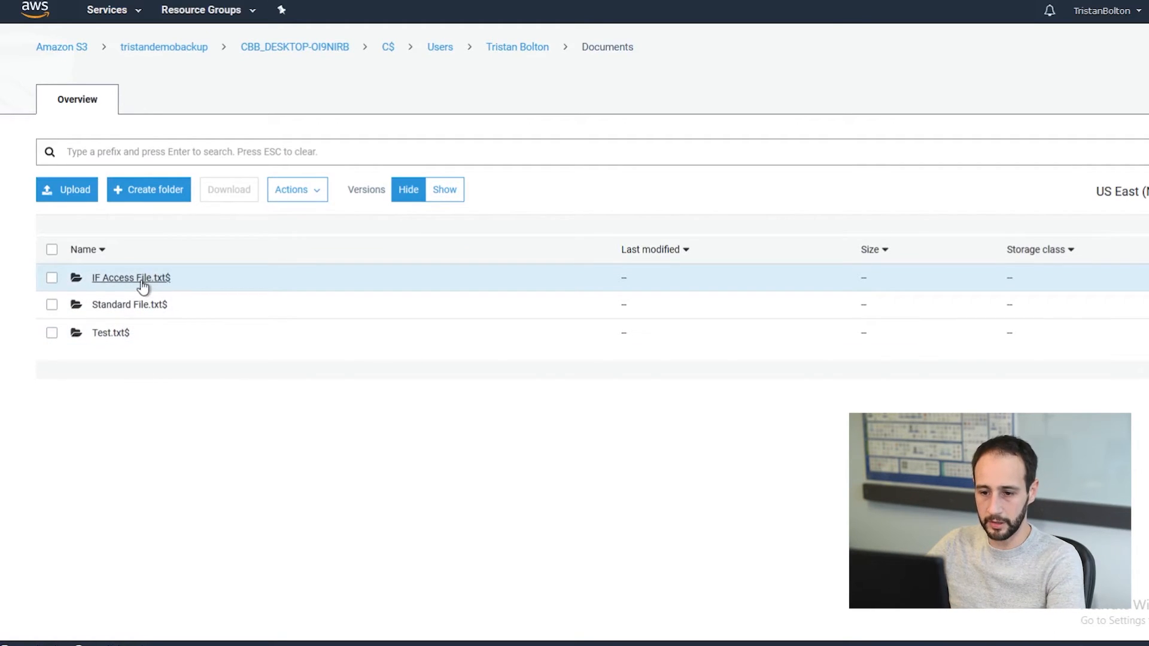
click(132, 306)
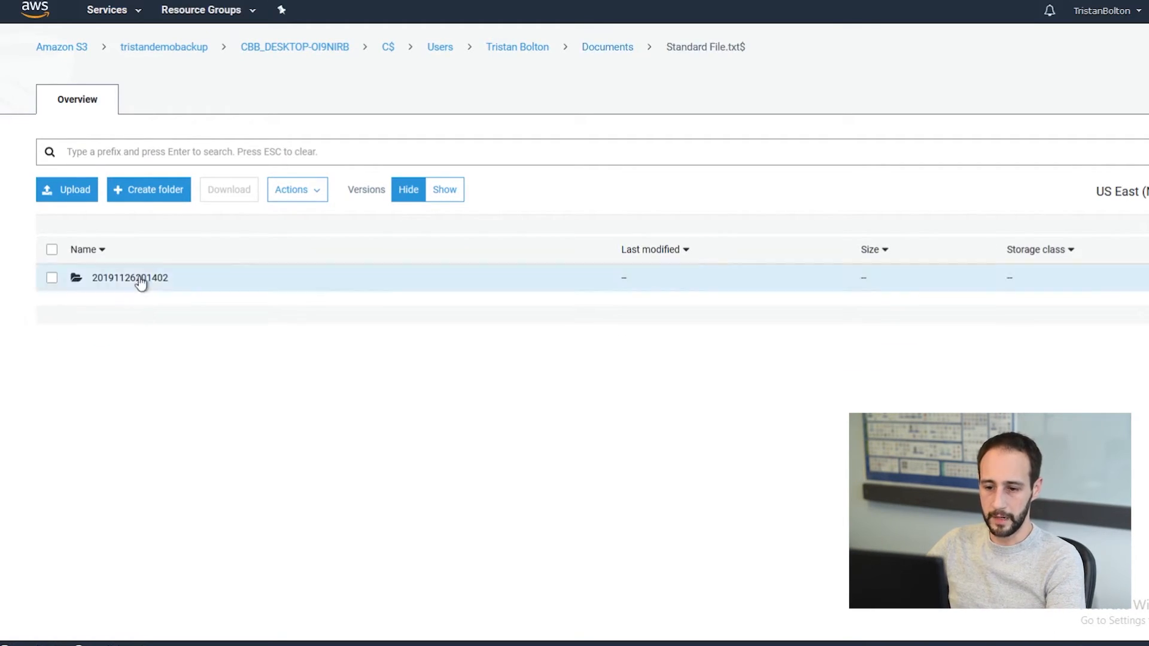
click(156, 285)
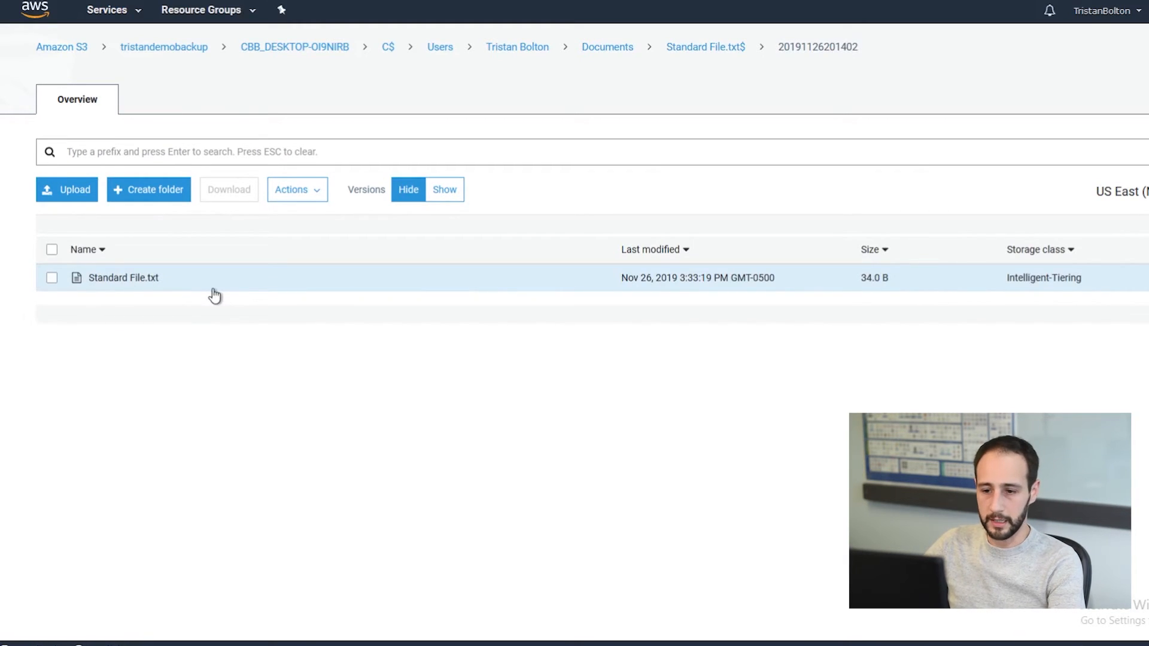
Step: Examine the folder path, storage class and object details of the backed-up Standard File.txt
drag(895, 52, 343, 54)
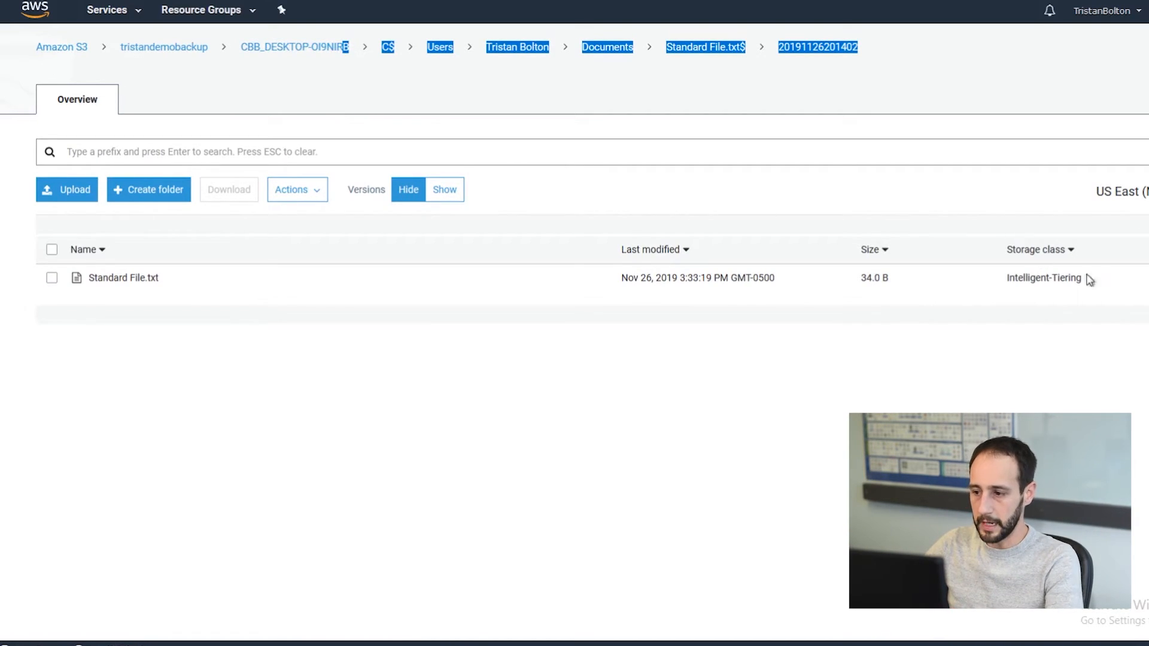
click(976, 289)
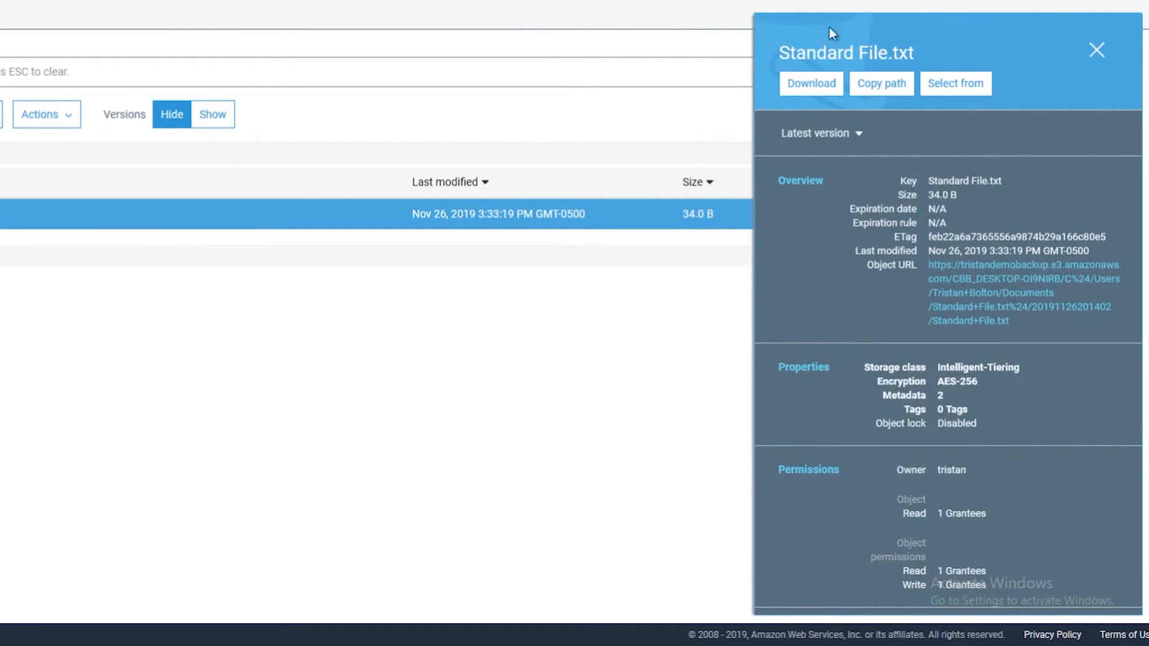
click(1097, 49)
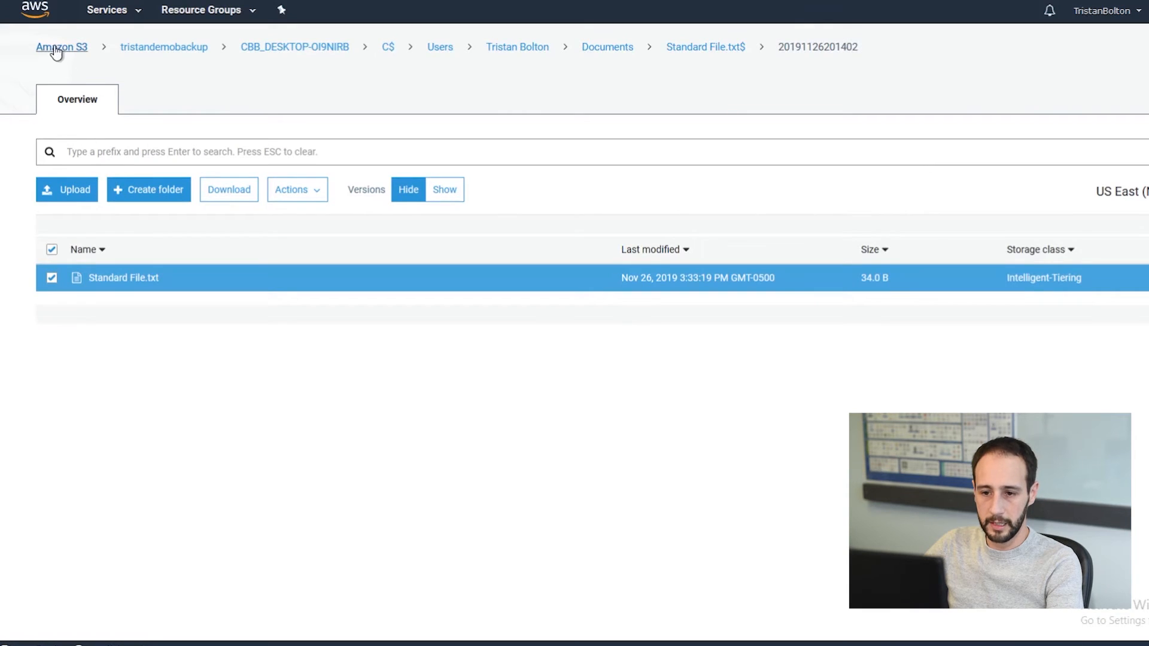
Step: Return to the demo backup bucket and start a lifecycle rule named Default for the whole bucket
click(57, 49)
click(232, 242)
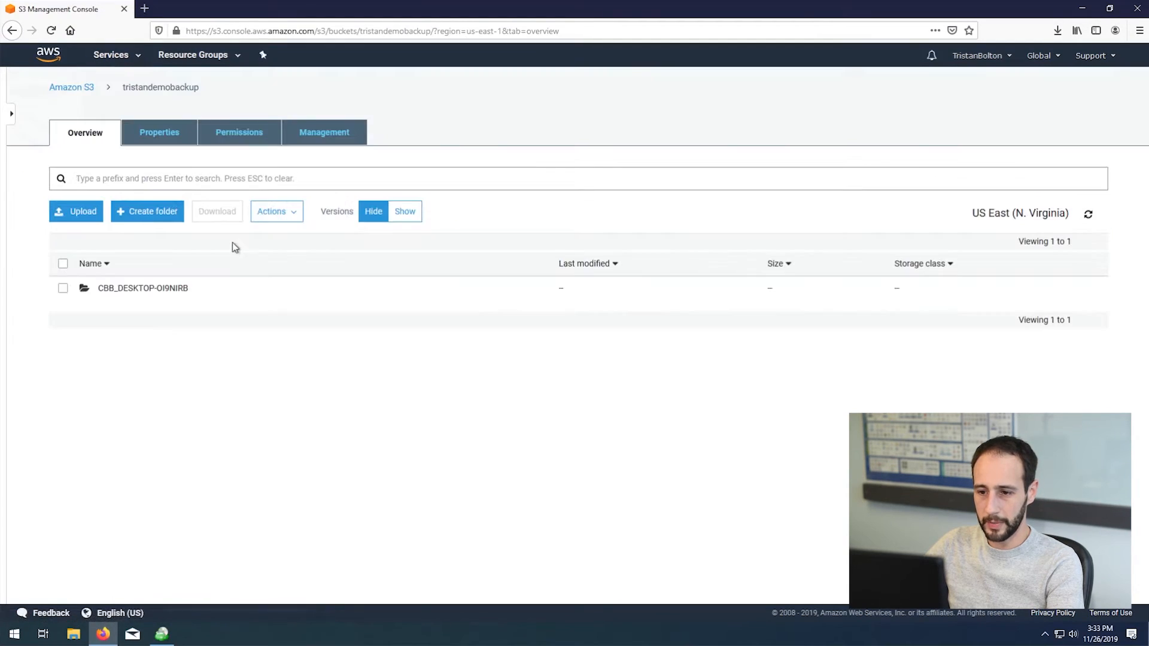
click(308, 133)
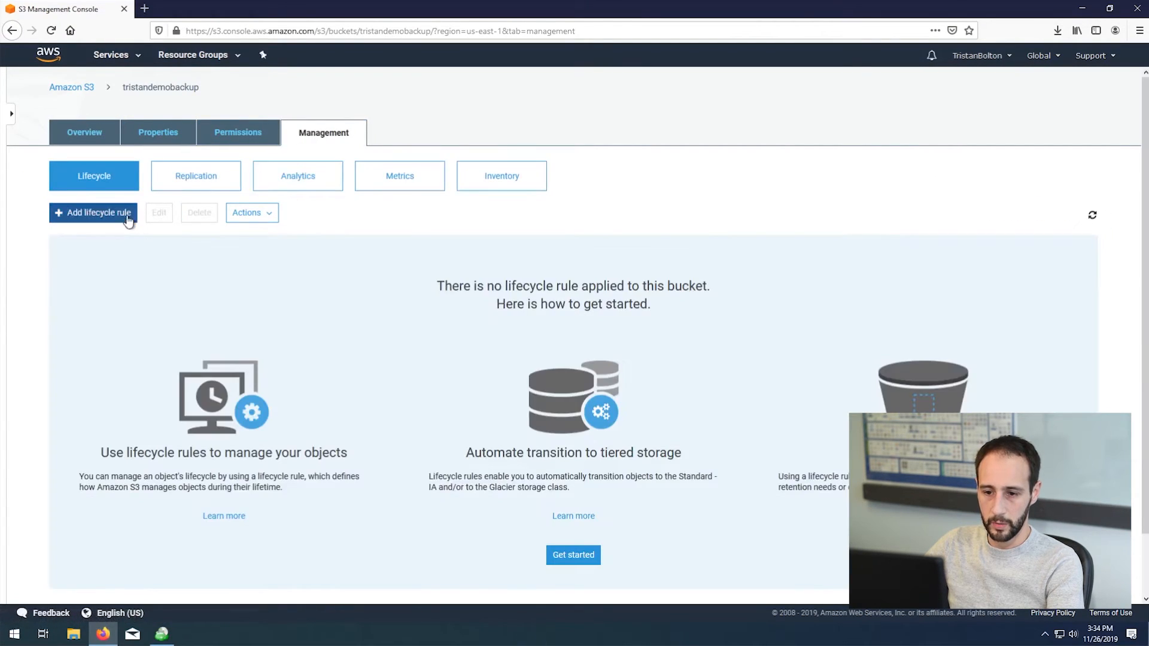
click(128, 218)
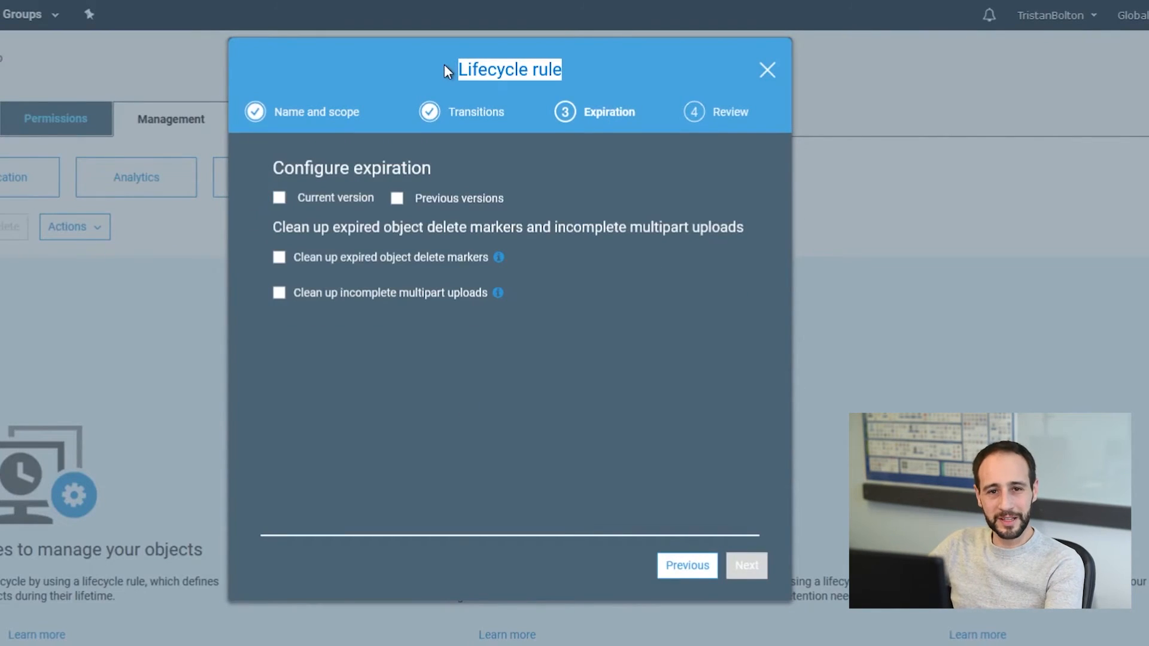
click(447, 67)
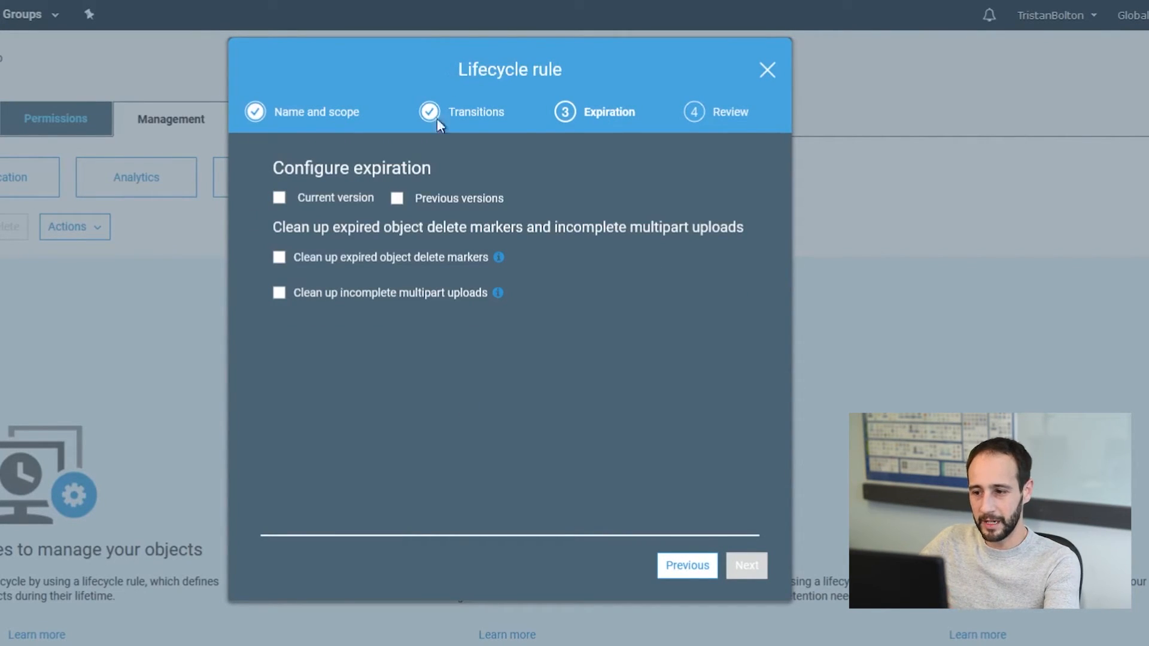
Step: Set the rule to permanently delete previous versions after 365 days and clean up expired delete markers and incomplete multipart uploads after 7 days
click(415, 197)
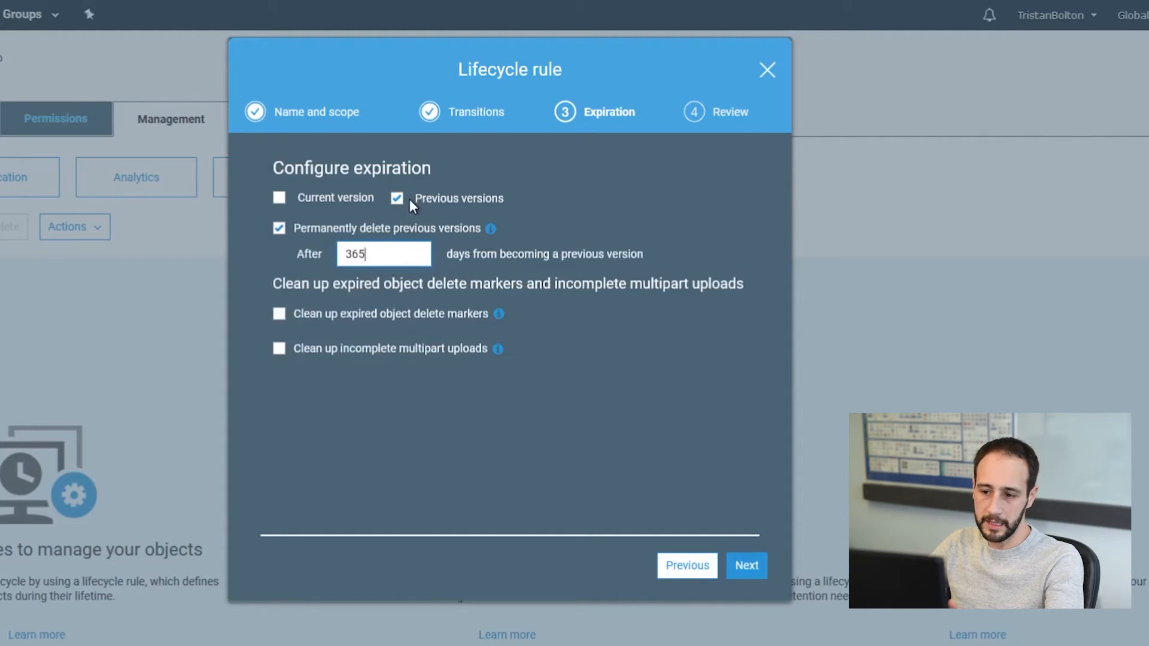
drag(395, 258, 331, 257)
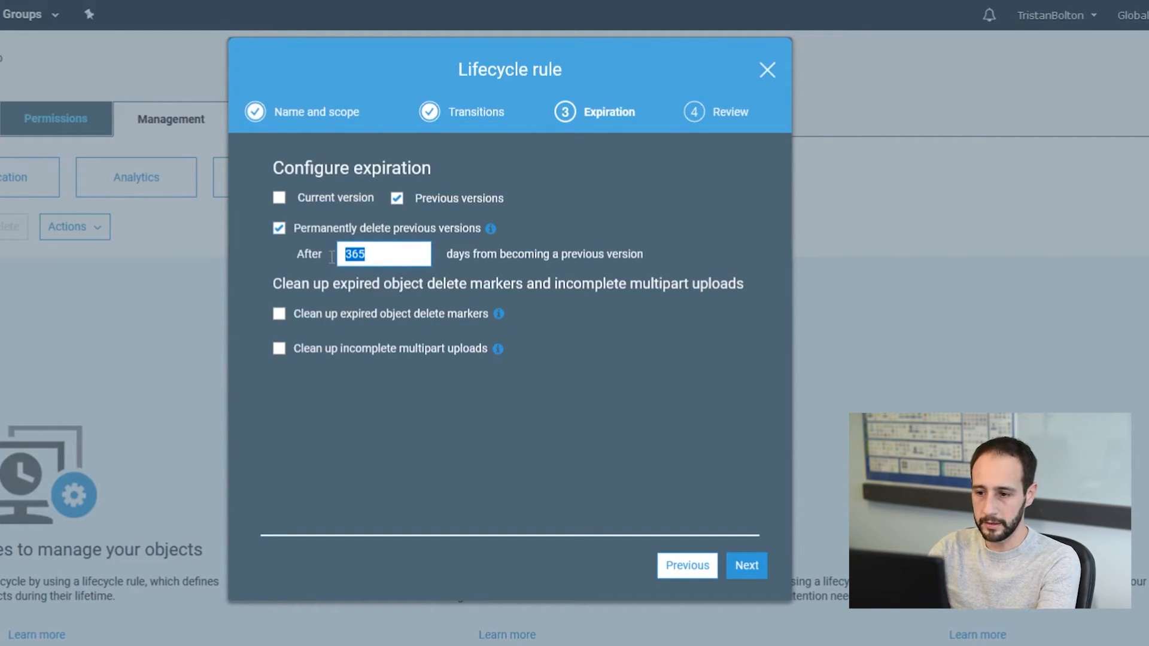
click(279, 315)
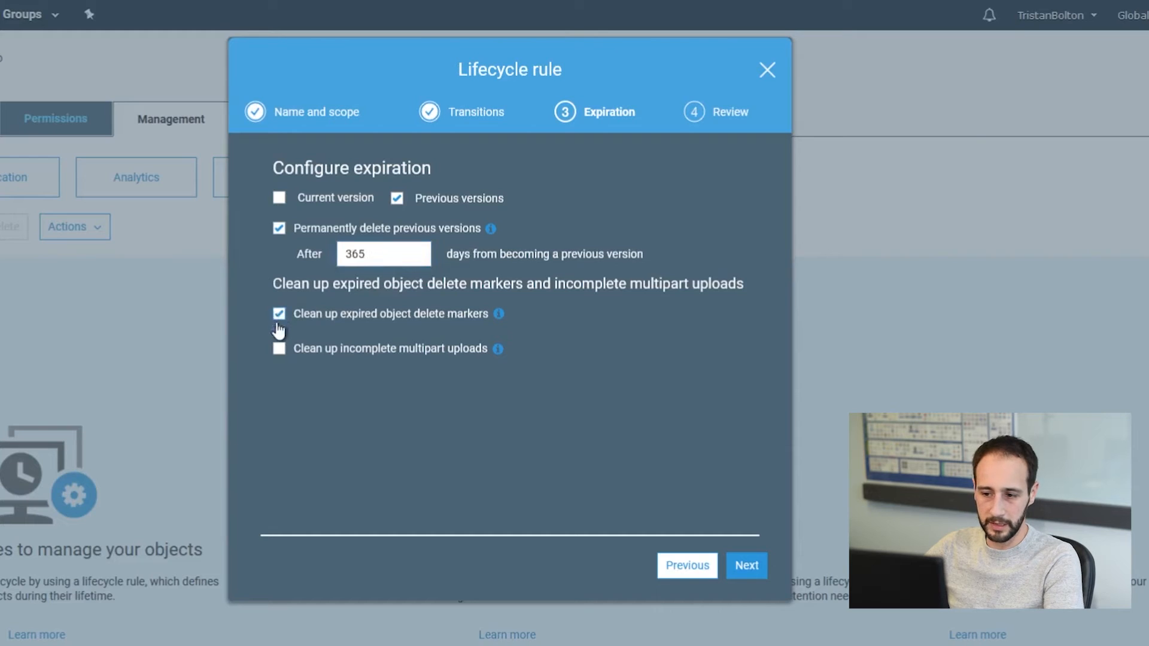
click(279, 349)
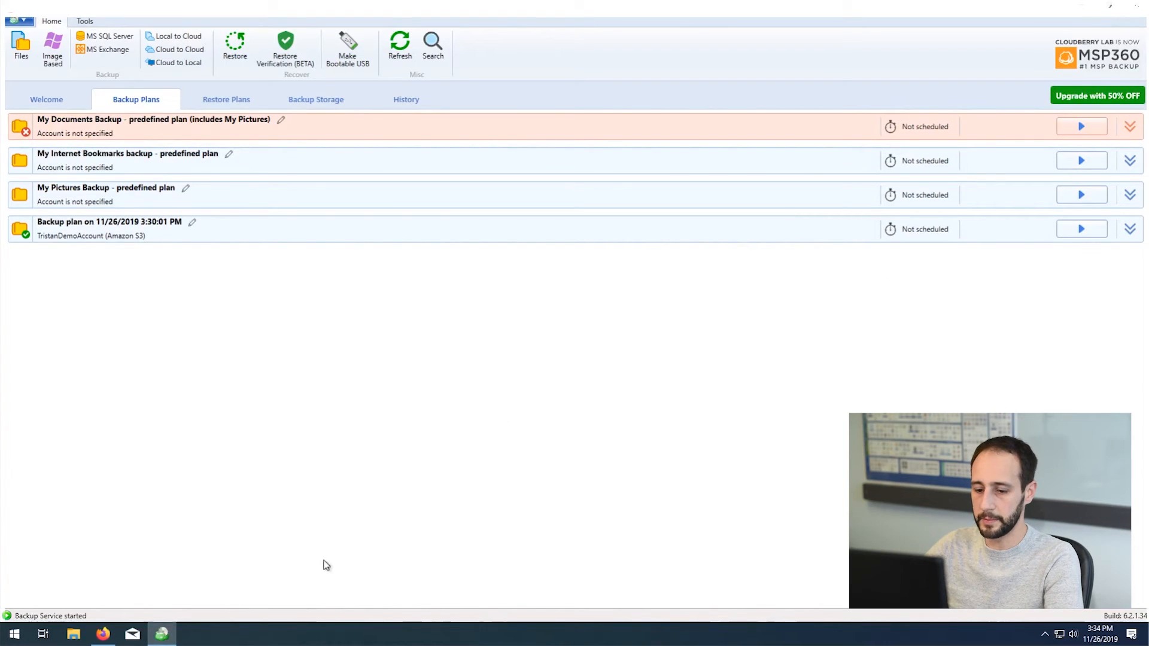
Step: Return to the lifecycle rule in the browser, proceed to its review and save it
click(107, 636)
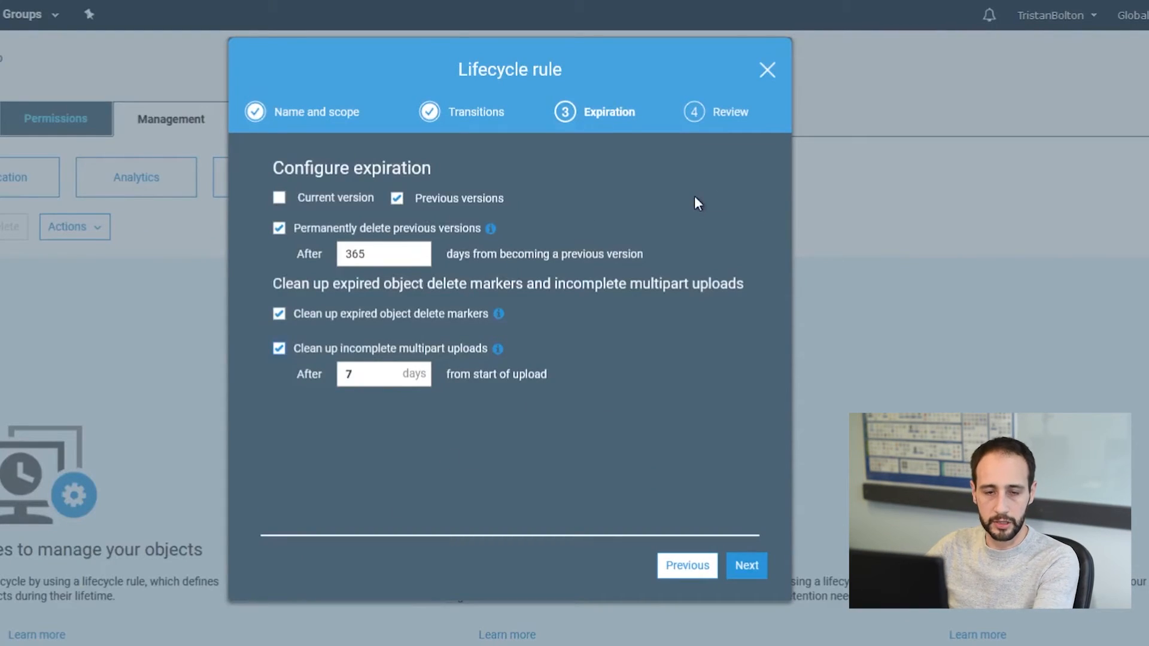
click(756, 565)
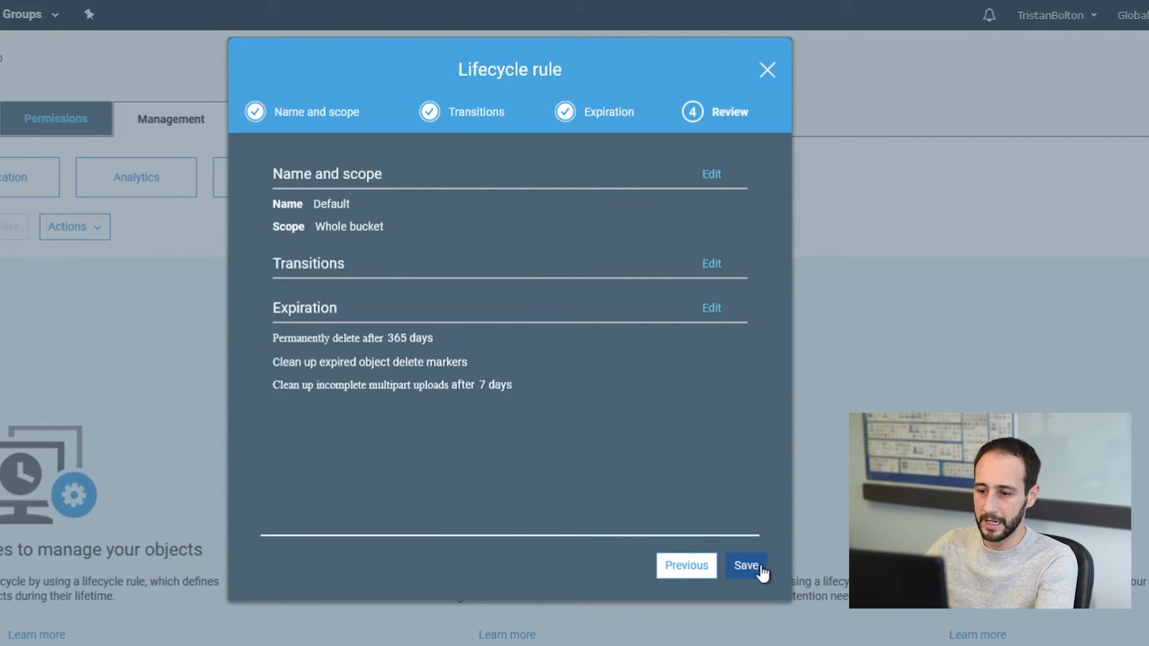
click(760, 567)
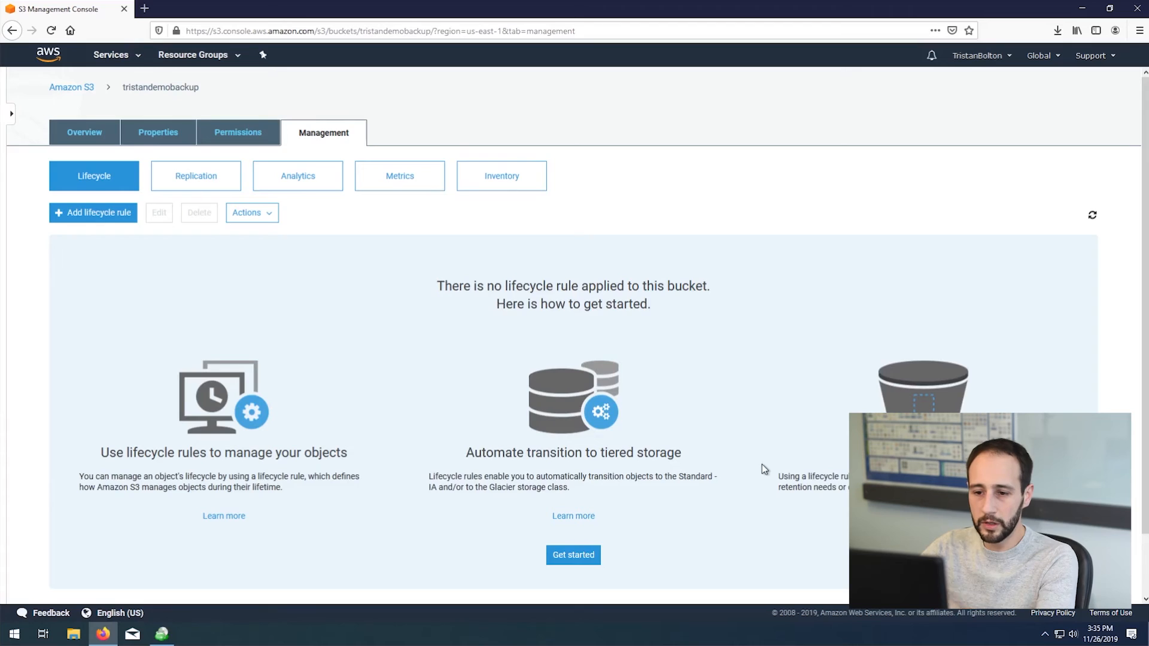
Step: Review the bucket's versioning and default encryption properties, and switch back to CloudBerry Backup
click(146, 138)
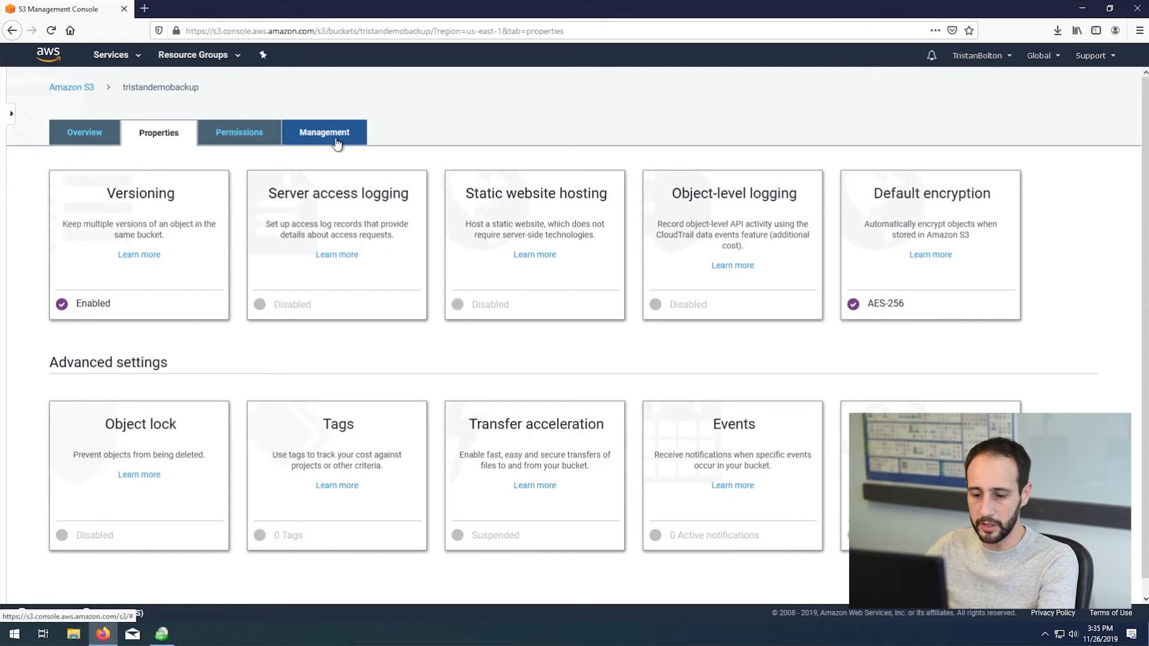
click(161, 634)
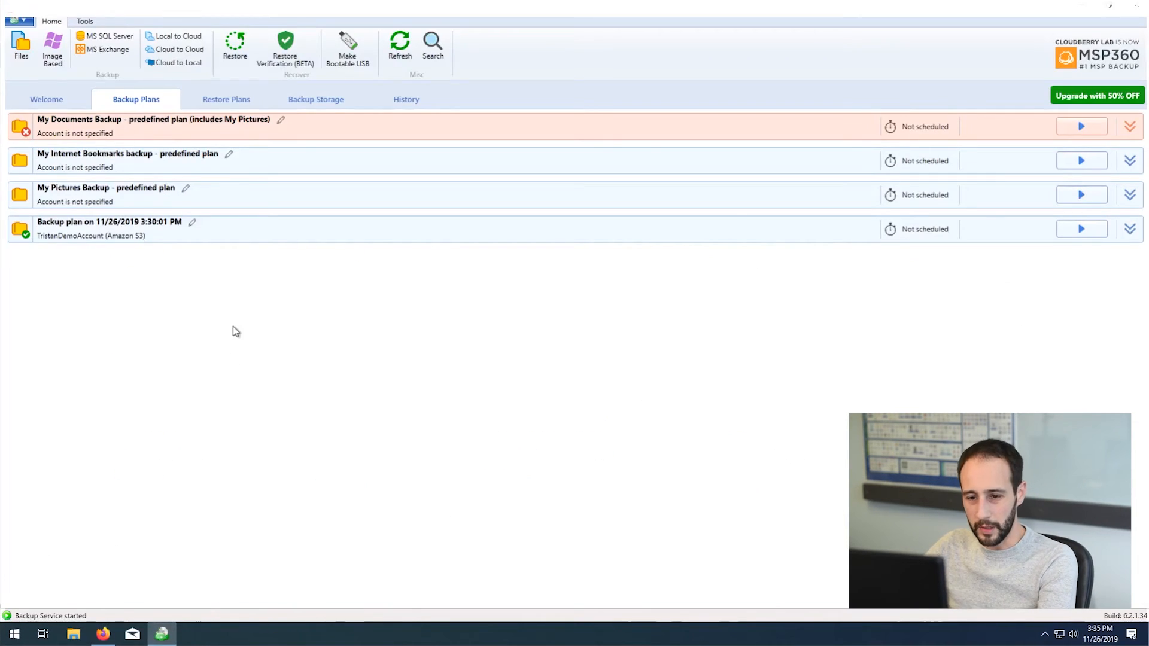